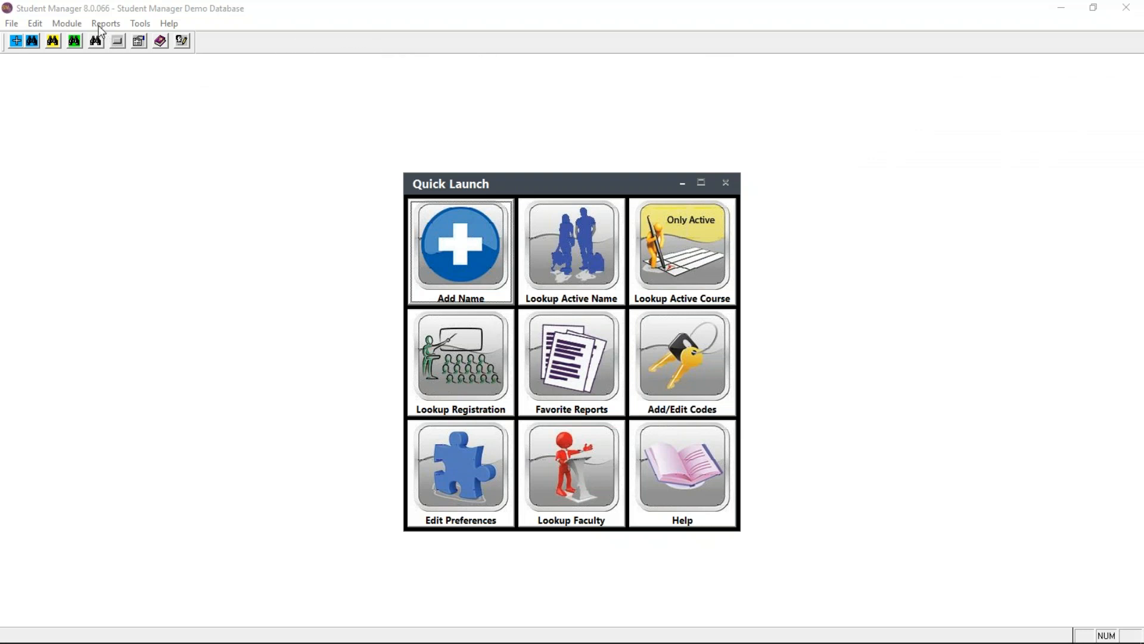
# - Open the Enrollment Report of the Courses module
pyautogui.click(72, 24)
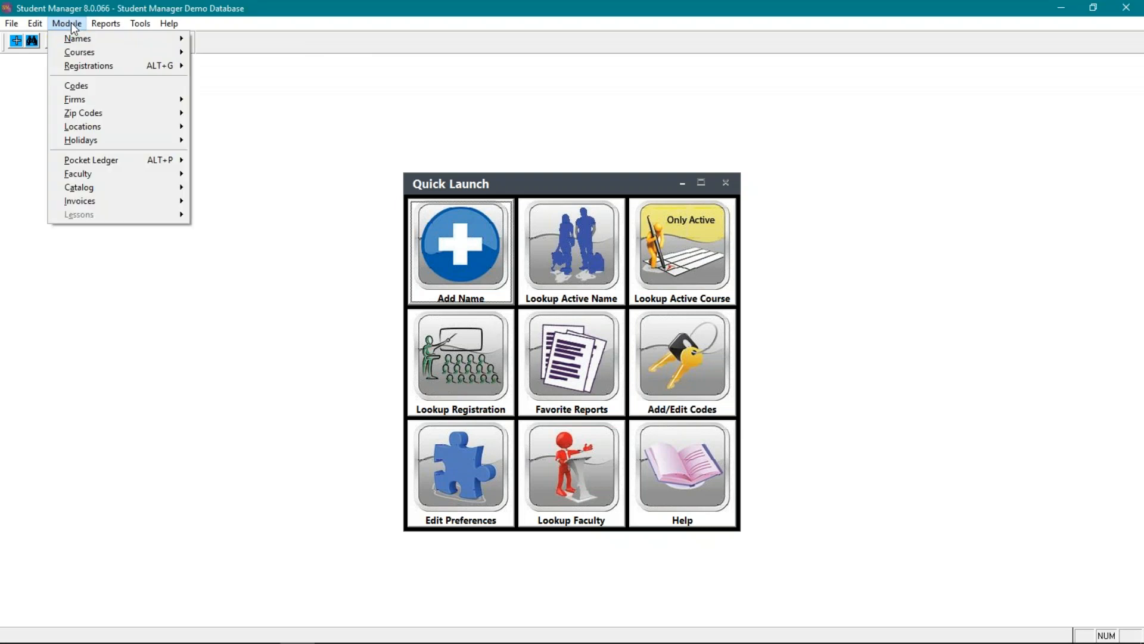
pyautogui.moveTo(82, 50)
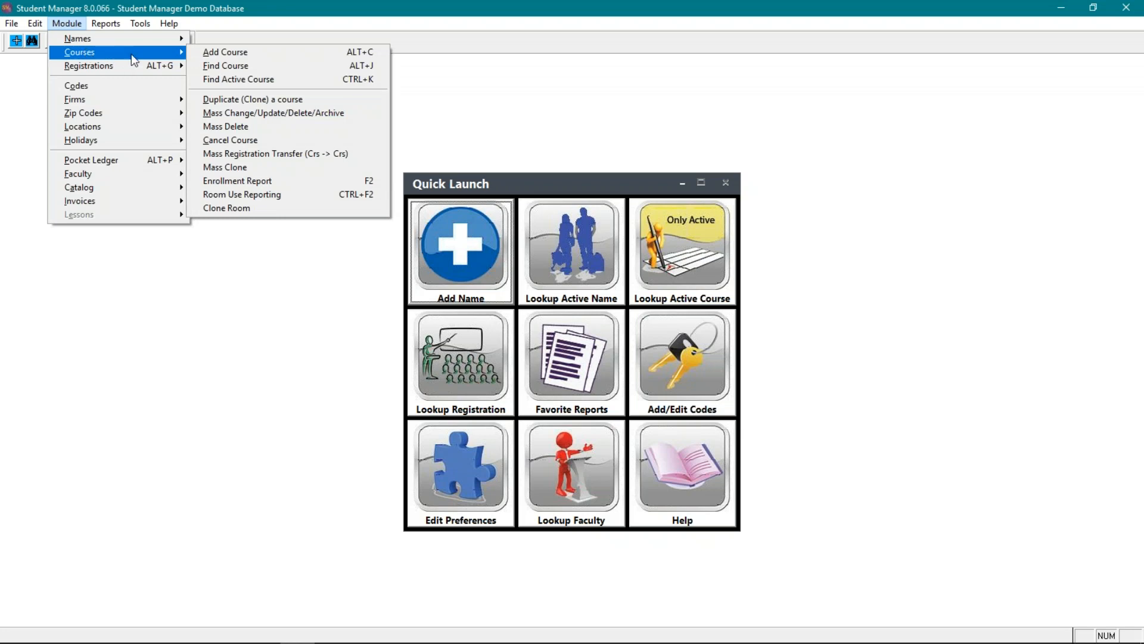
pyautogui.click(252, 183)
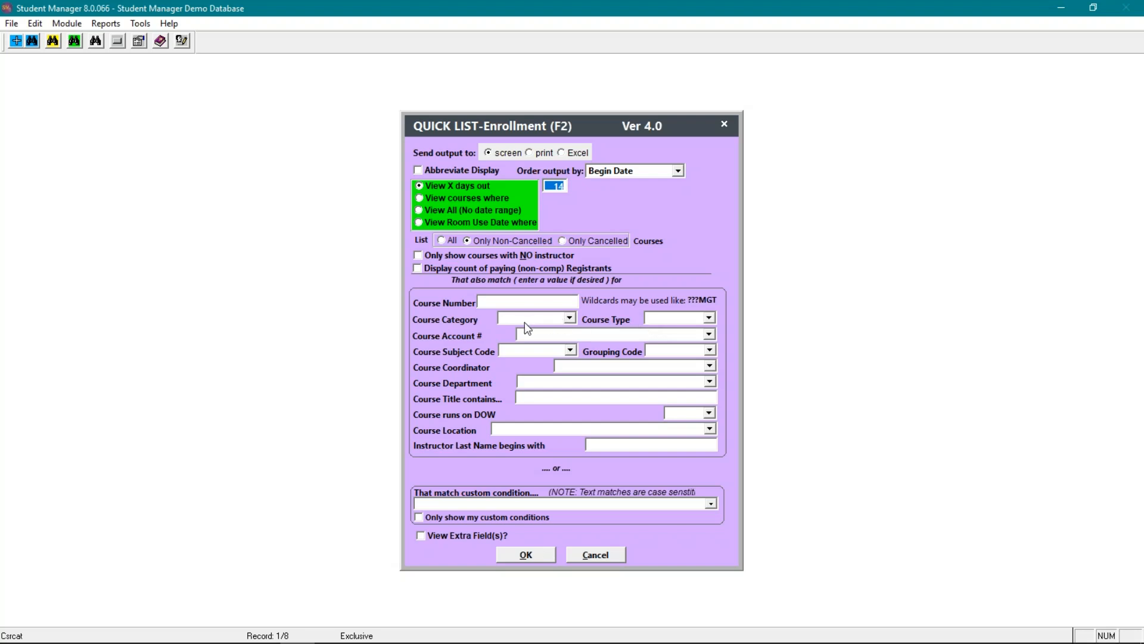
pyautogui.click(499, 302)
pyautogui.write('5234')
pyautogui.press('Tab')
pyautogui.click(506, 303)
pyautogui.press('BackSpace')
pyautogui.press('BackSpace')
pyautogui.press('BackSpace')
pyautogui.press('BackSpace')
# - Run the enrollment report for course category CERTIFICATE and the Community Services course account
pyautogui.click(539, 324)
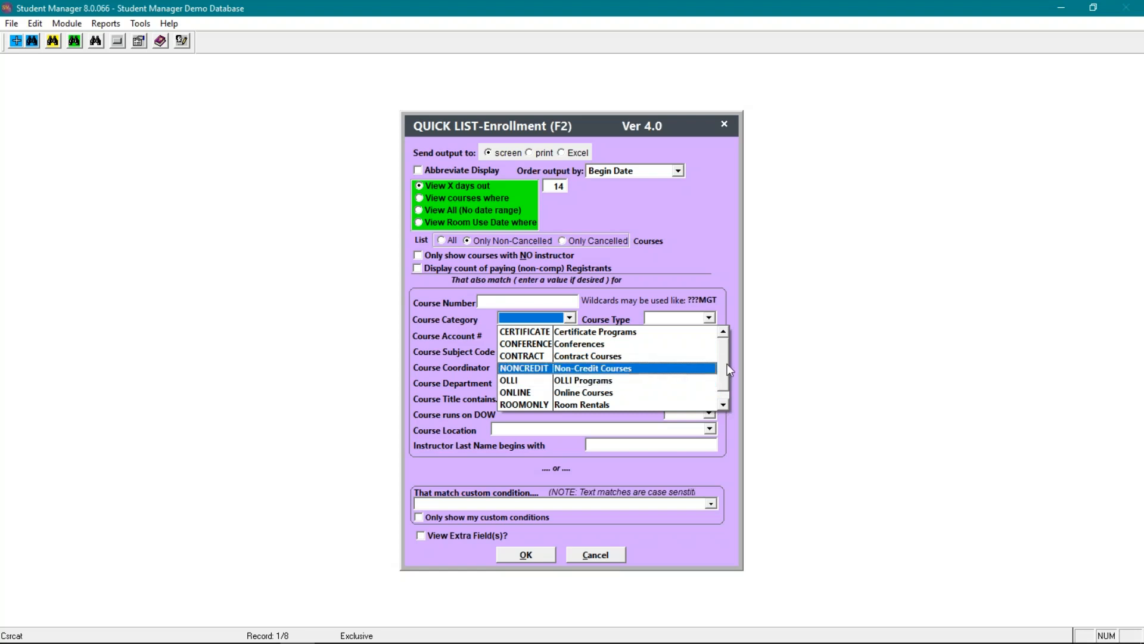
pyautogui.scroll(-1, 720, 393)
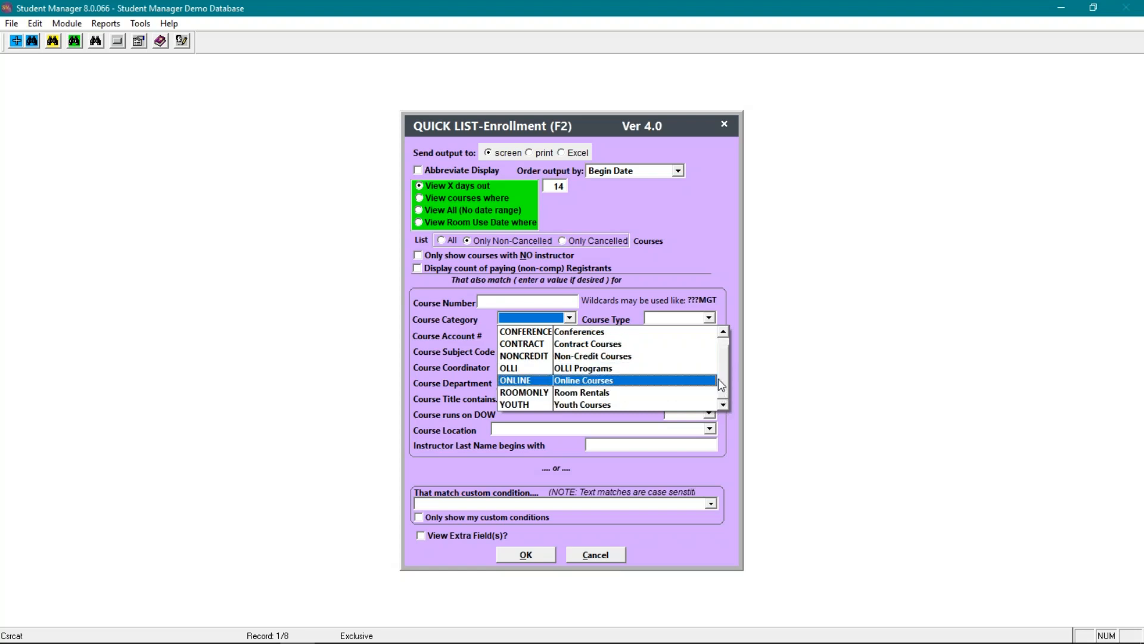
pyautogui.scroll(1, 725, 345)
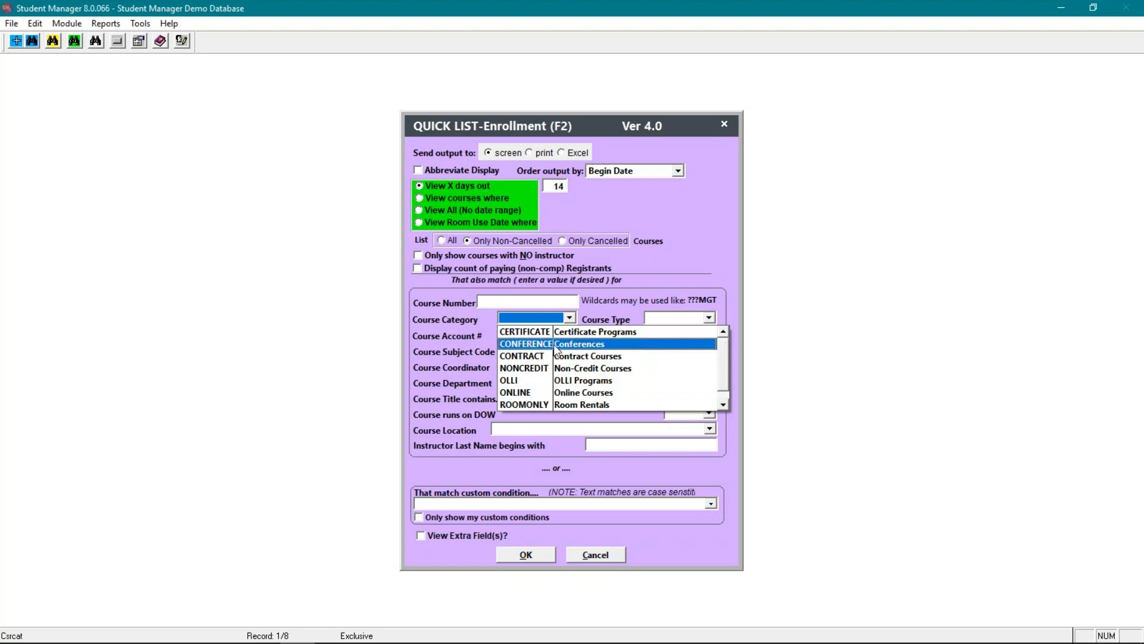
pyautogui.click(564, 332)
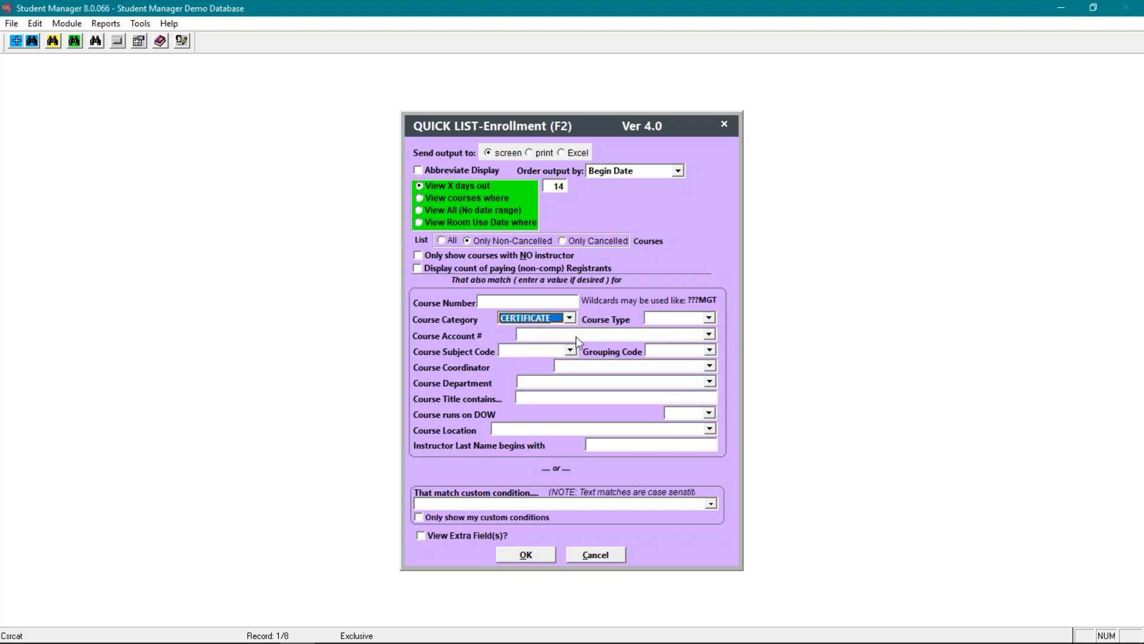
pyautogui.click(540, 335)
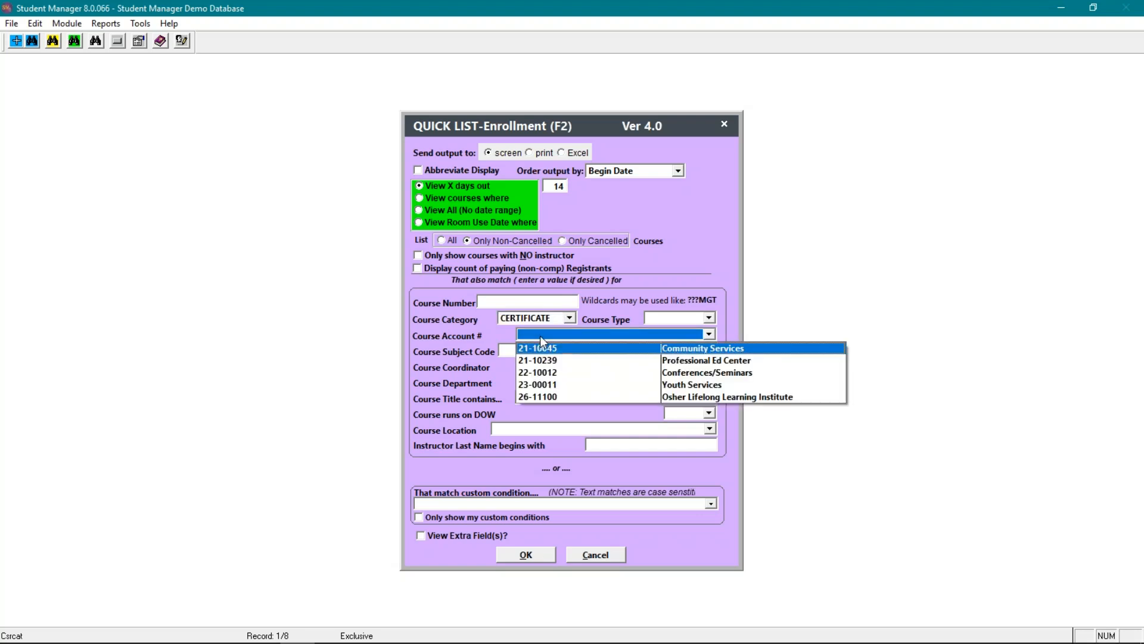
pyautogui.click(601, 350)
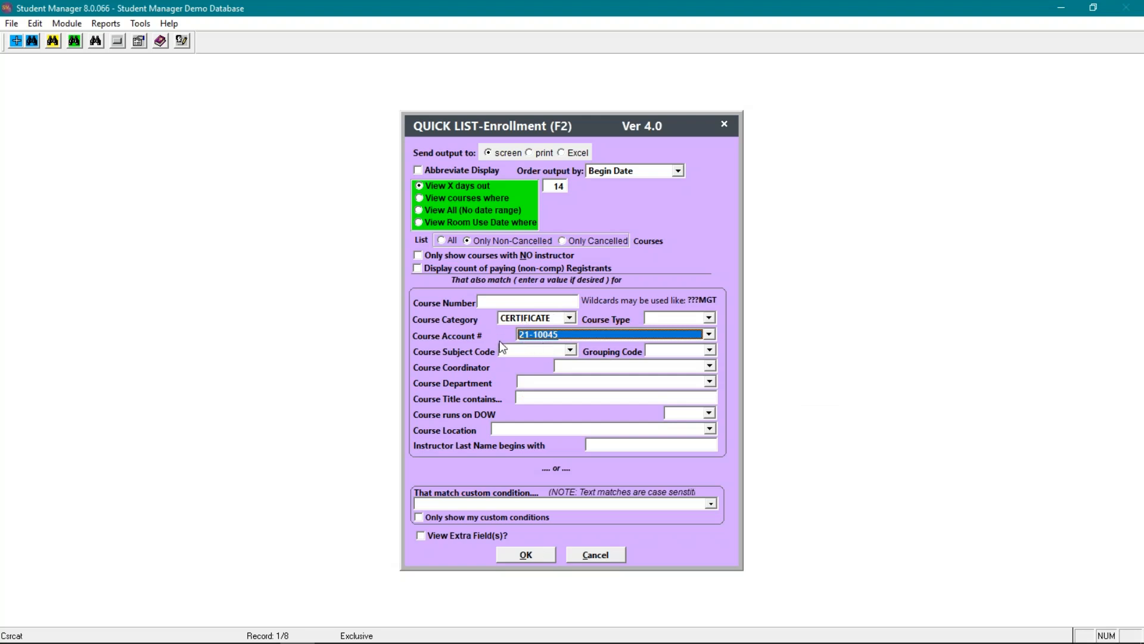
pyautogui.click(536, 553)
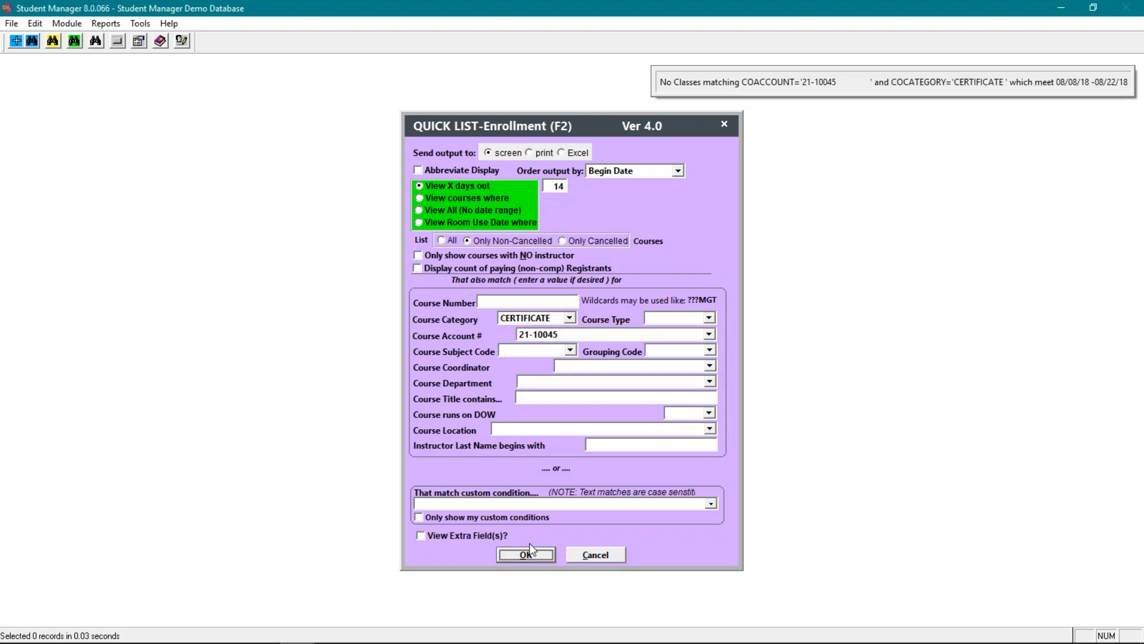
pyautogui.click(527, 552)
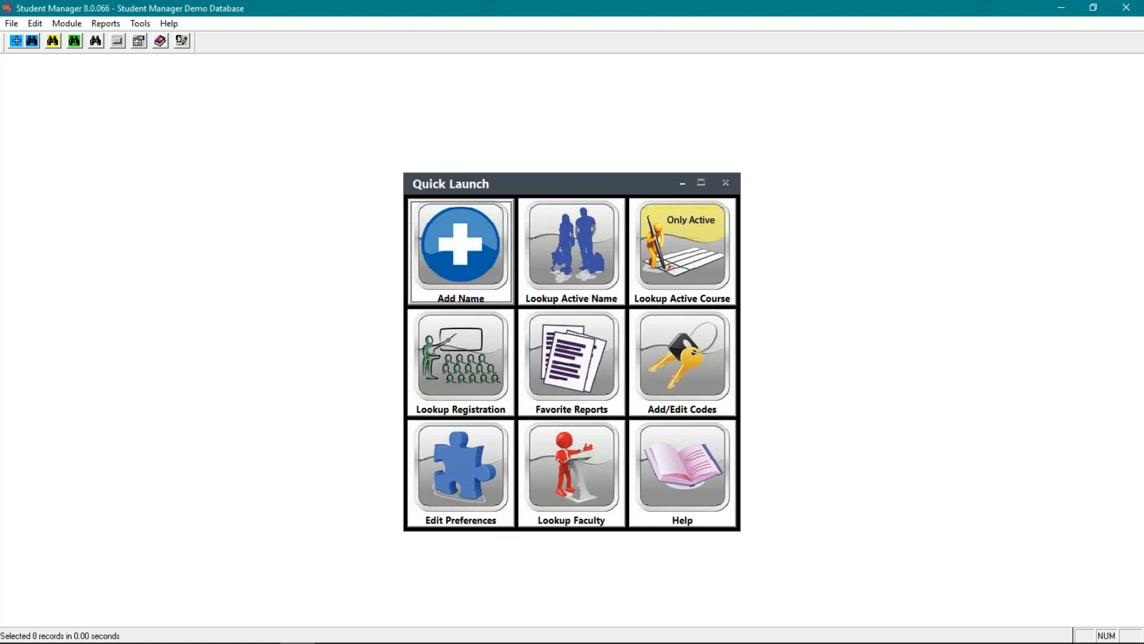
# - Run a new enrollment report for course type Open and the Osher Lifelong Learning Institute account, and close the resulting list
pyautogui.click(420, 346)
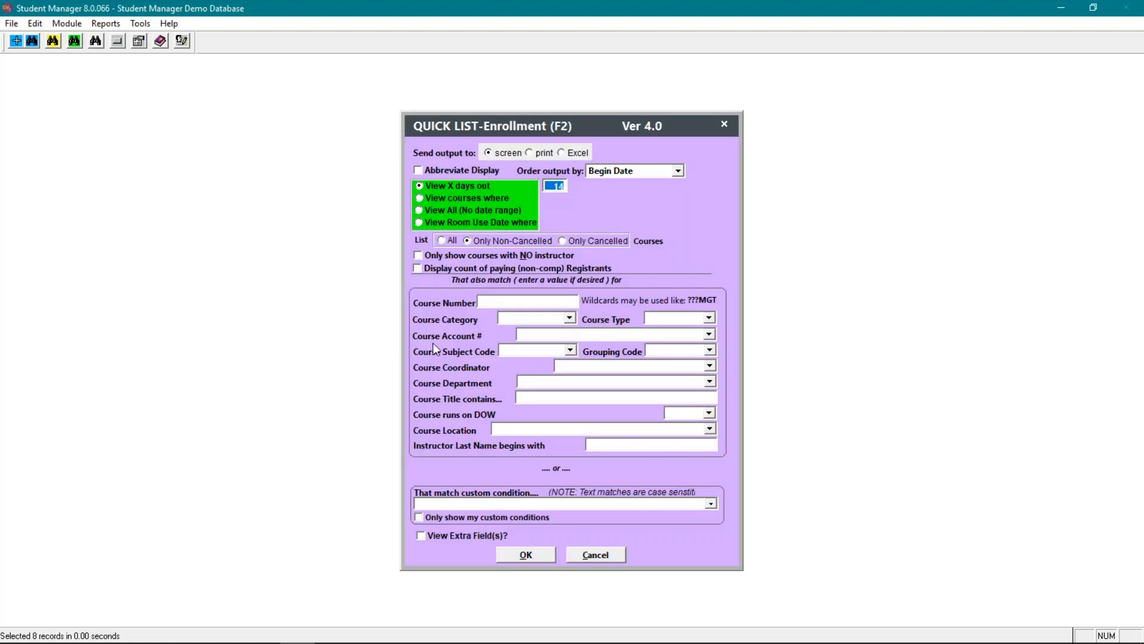
pyautogui.click(570, 318)
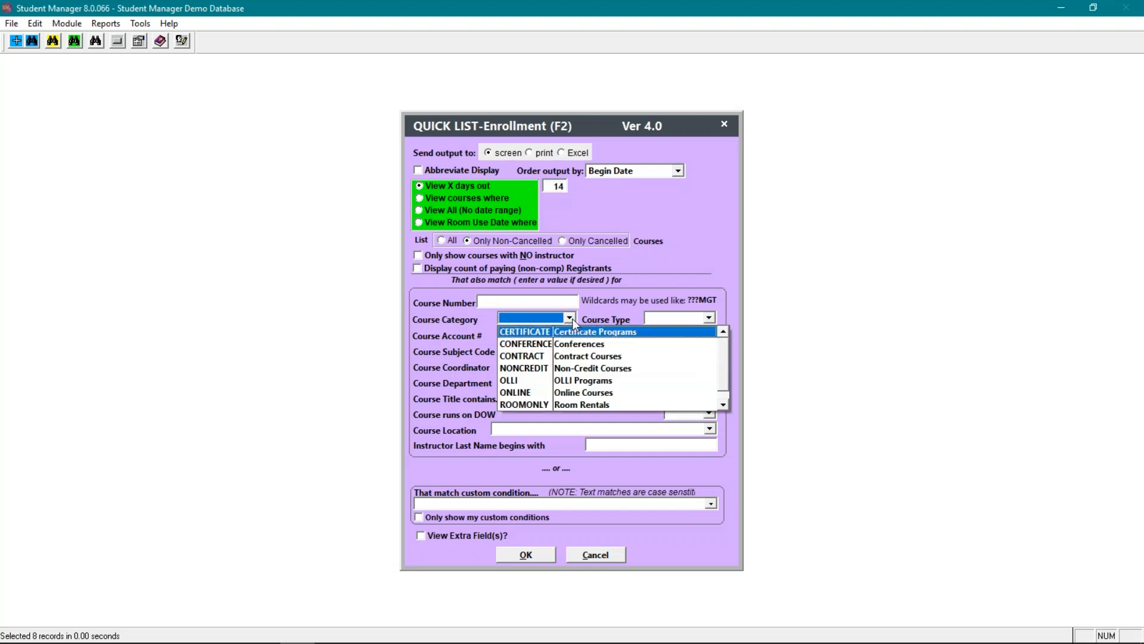
pyautogui.click(571, 318)
pyautogui.click(676, 319)
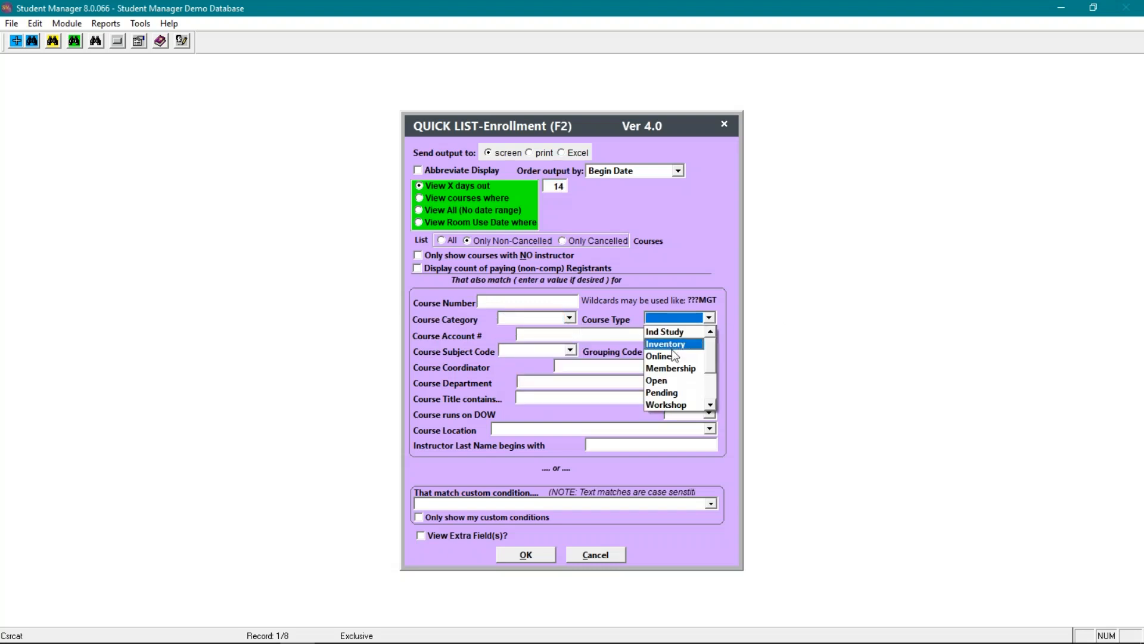
pyautogui.click(671, 380)
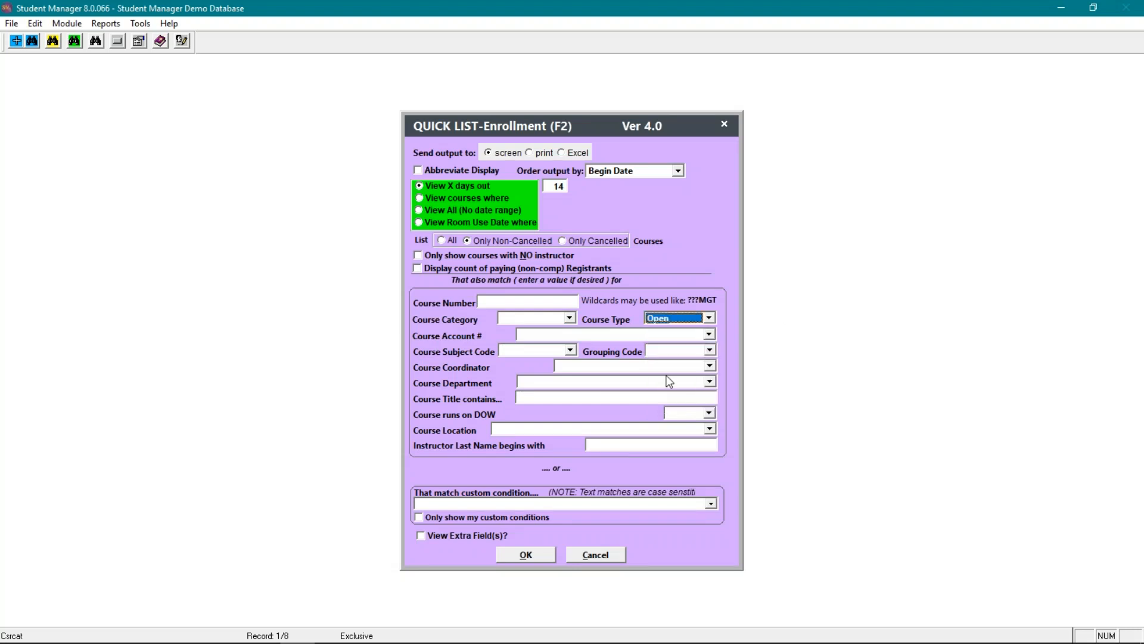
pyautogui.click(560, 335)
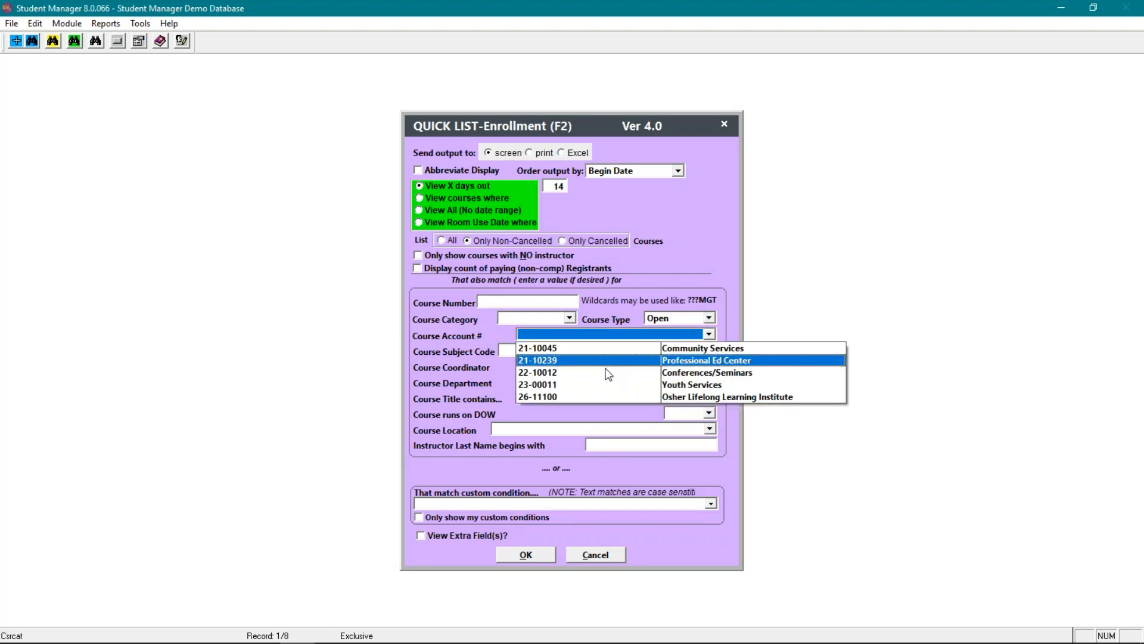
pyautogui.click(601, 397)
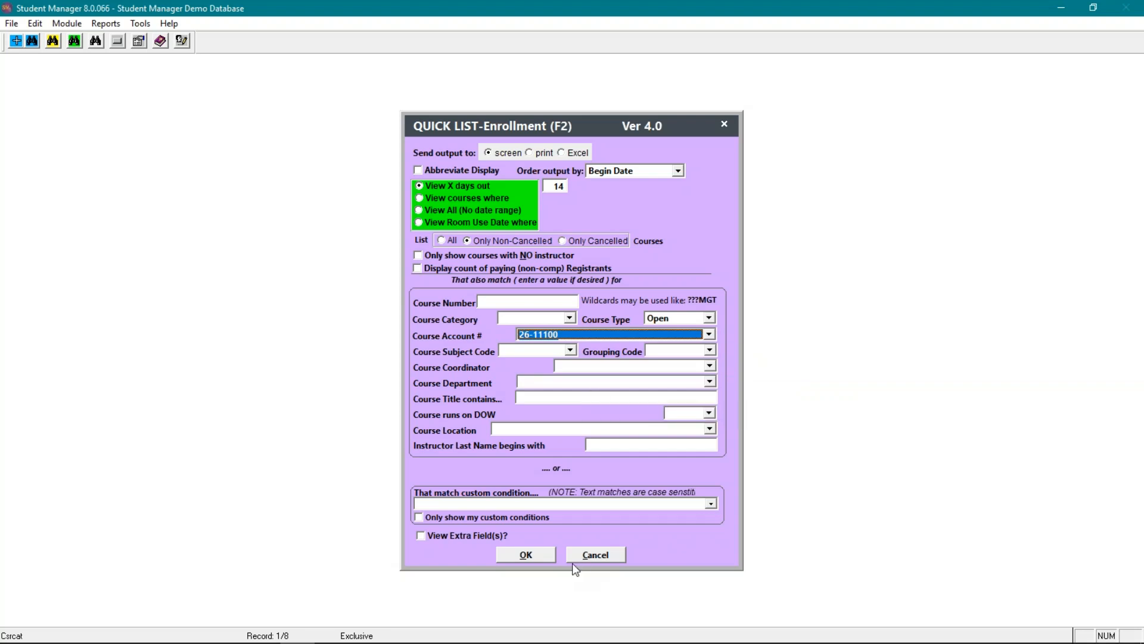
pyautogui.click(539, 557)
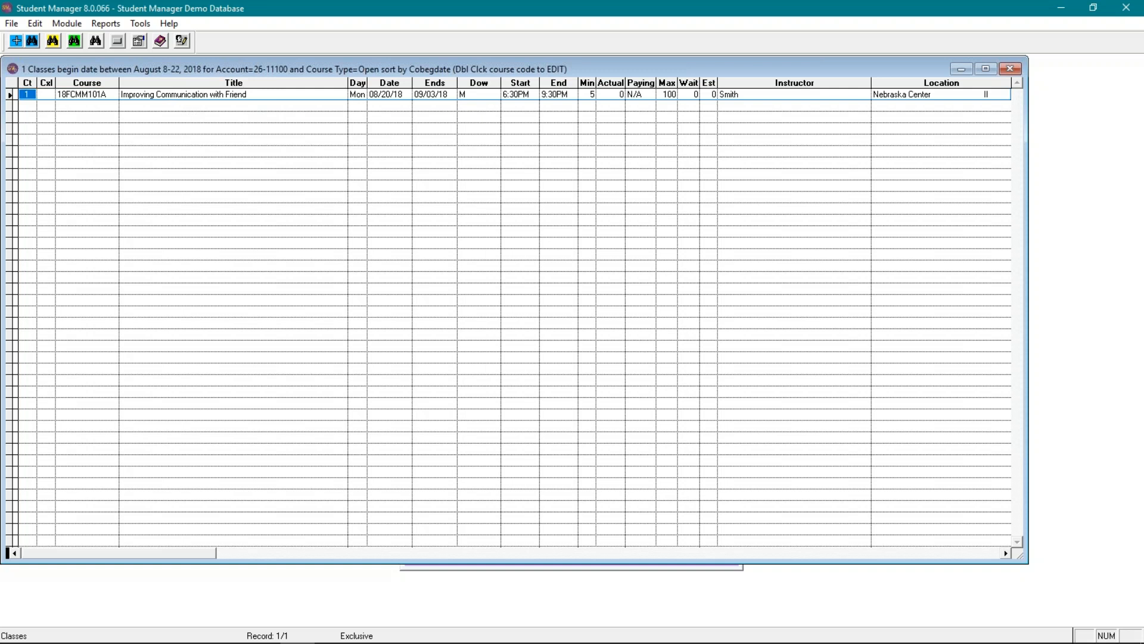
pyautogui.press('Escape')
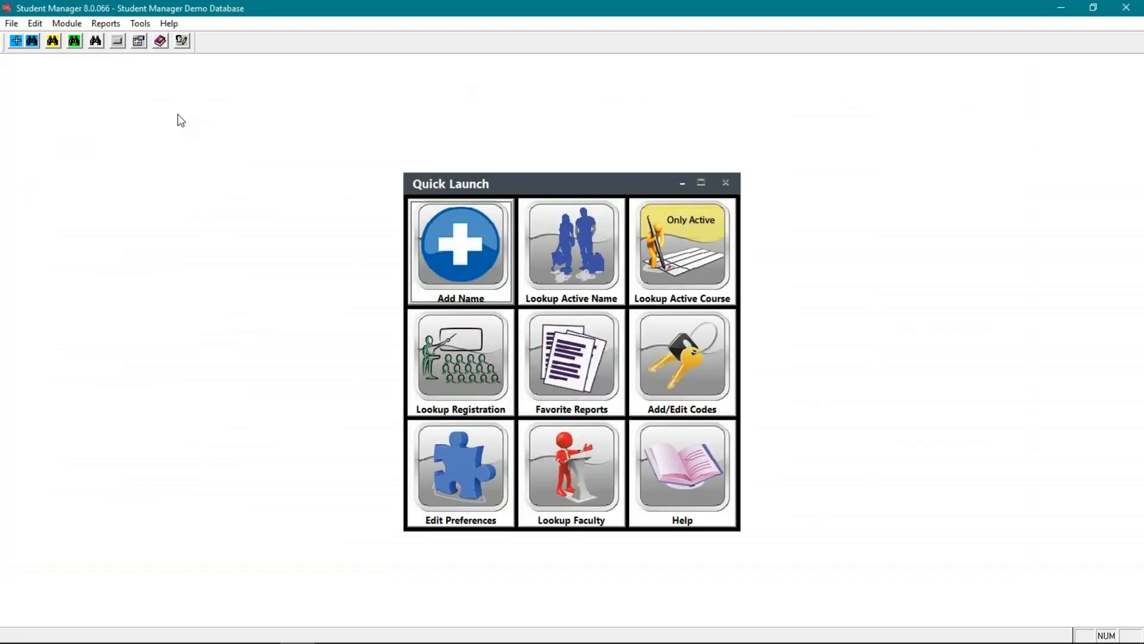
pyautogui.press('F2')
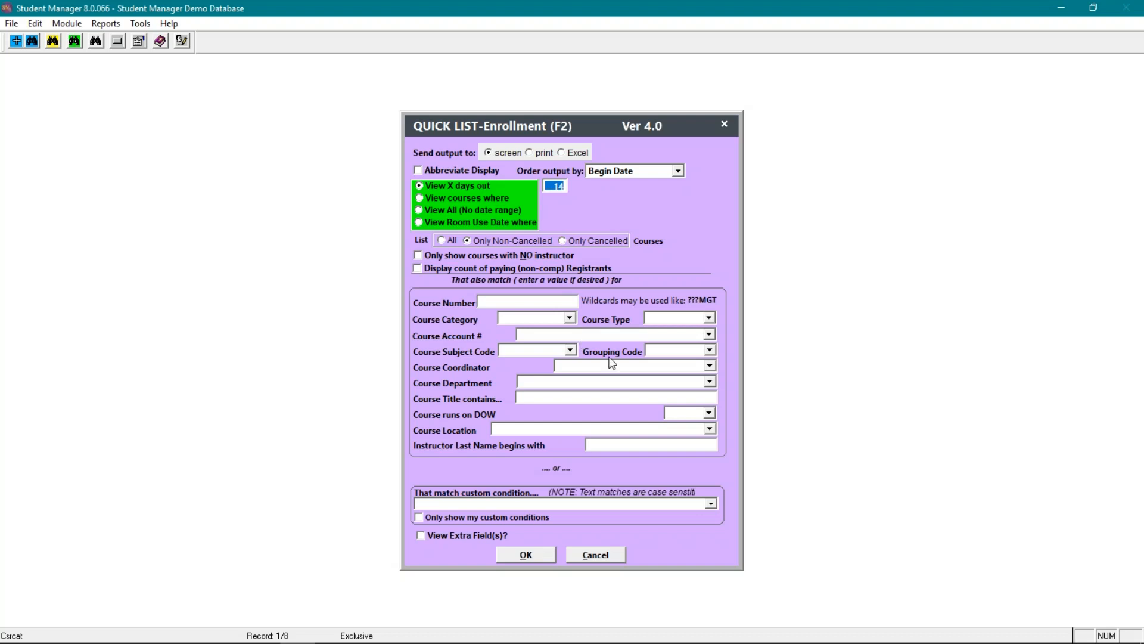
pyautogui.click(607, 559)
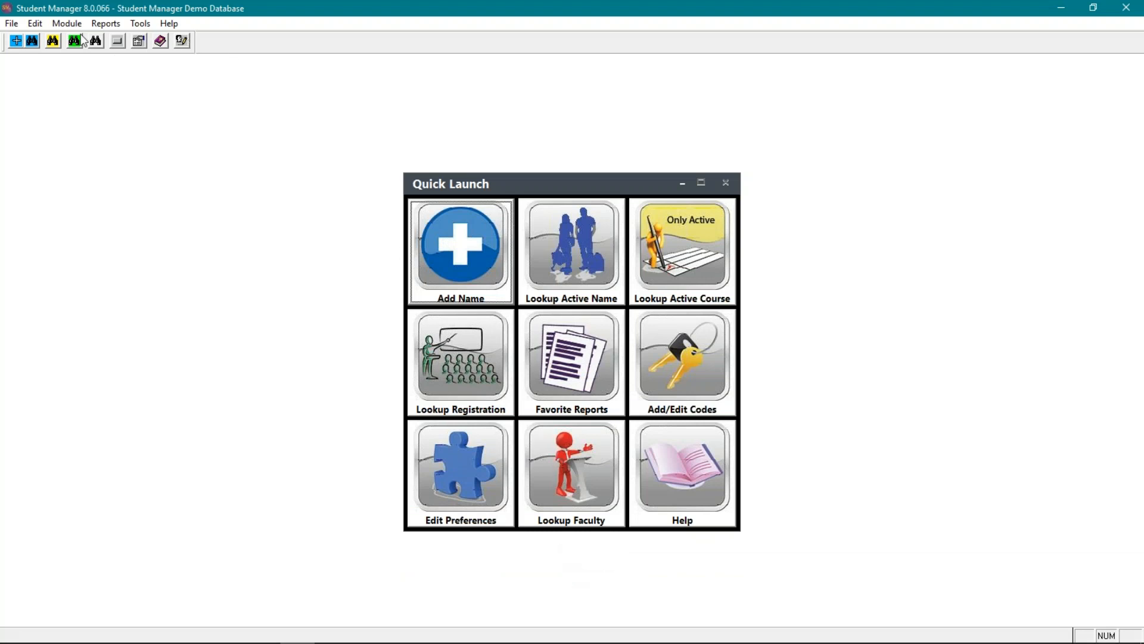
# - View the list of existing firms in the firm search and close it
pyautogui.click(67, 24)
pyautogui.moveTo(95, 99)
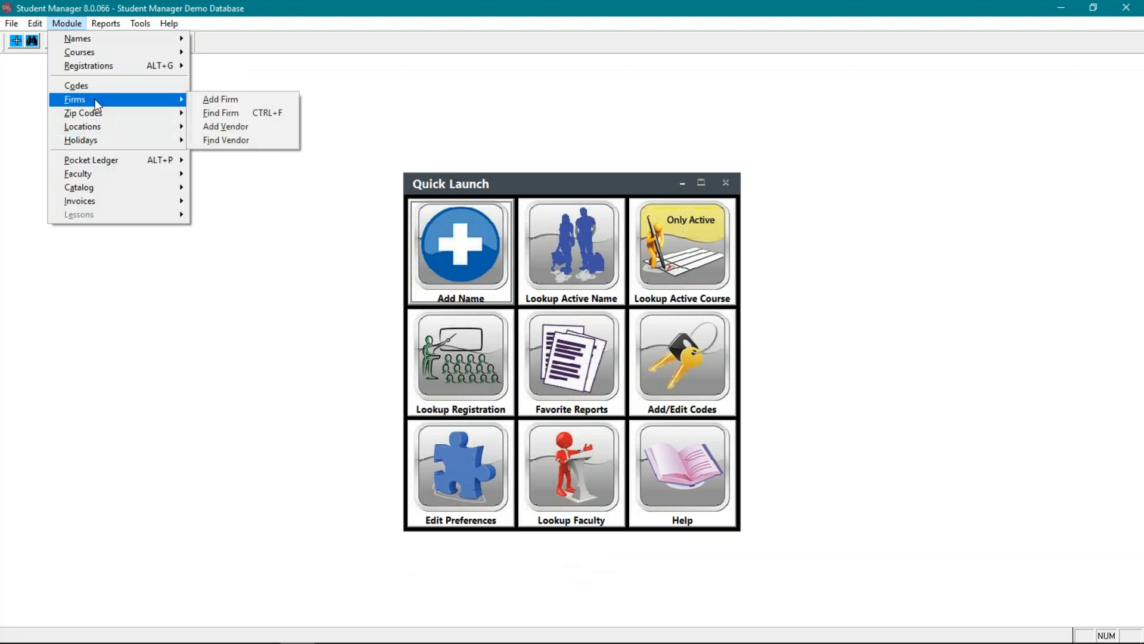
pyautogui.click(238, 113)
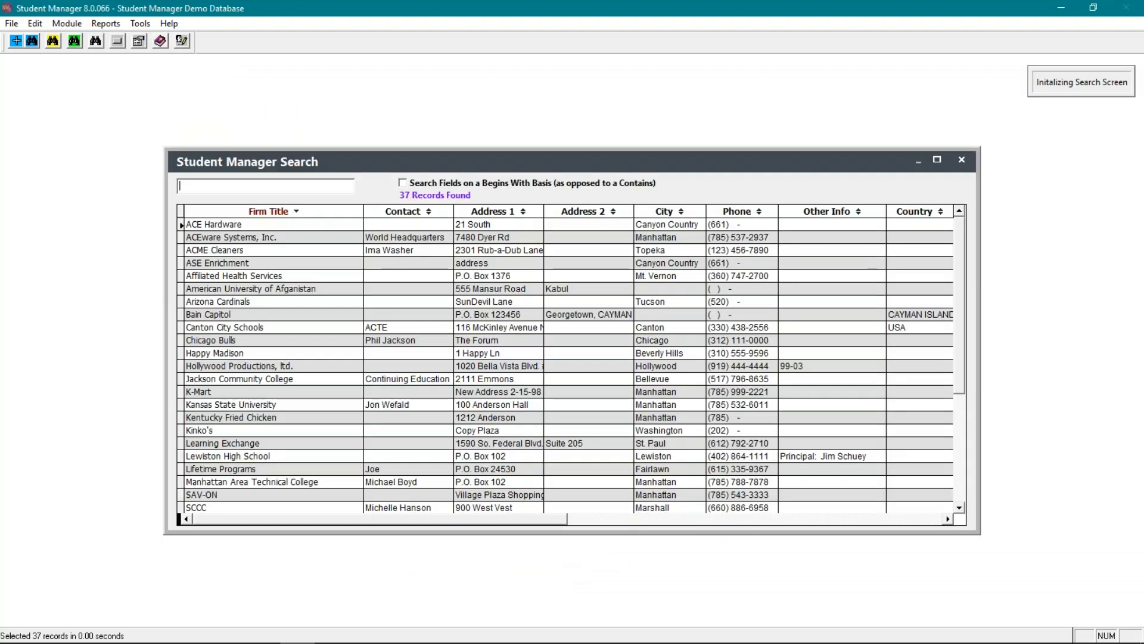
pyautogui.press('Escape')
# - Start a new firm record with its federal ID and the firm name Greg's Handy Service
pyautogui.click(70, 24)
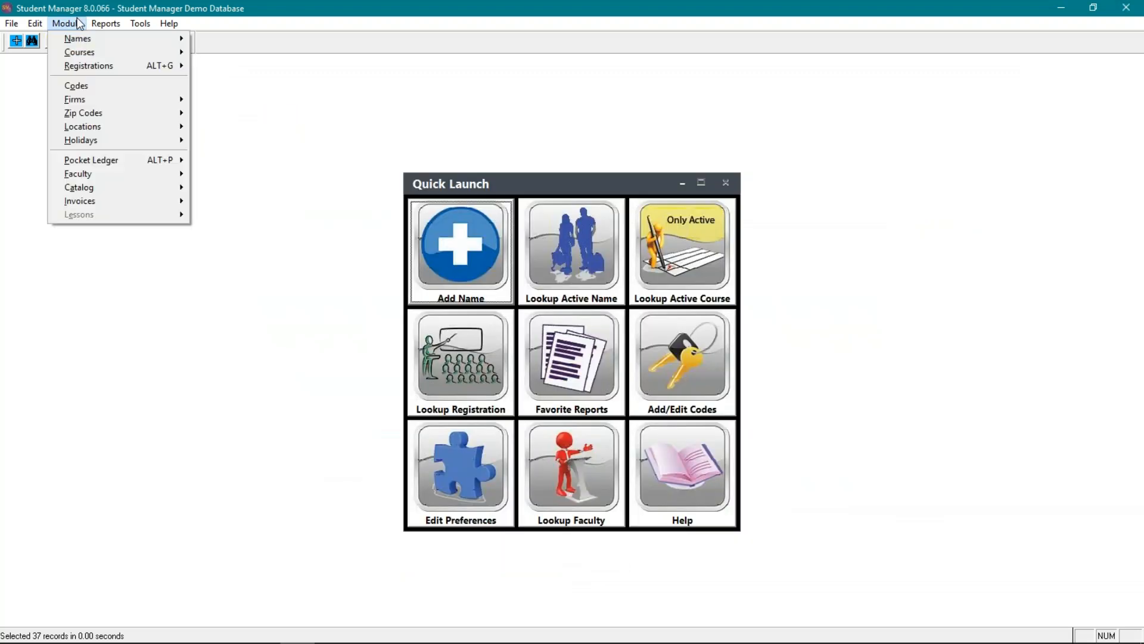
pyautogui.moveTo(85, 101)
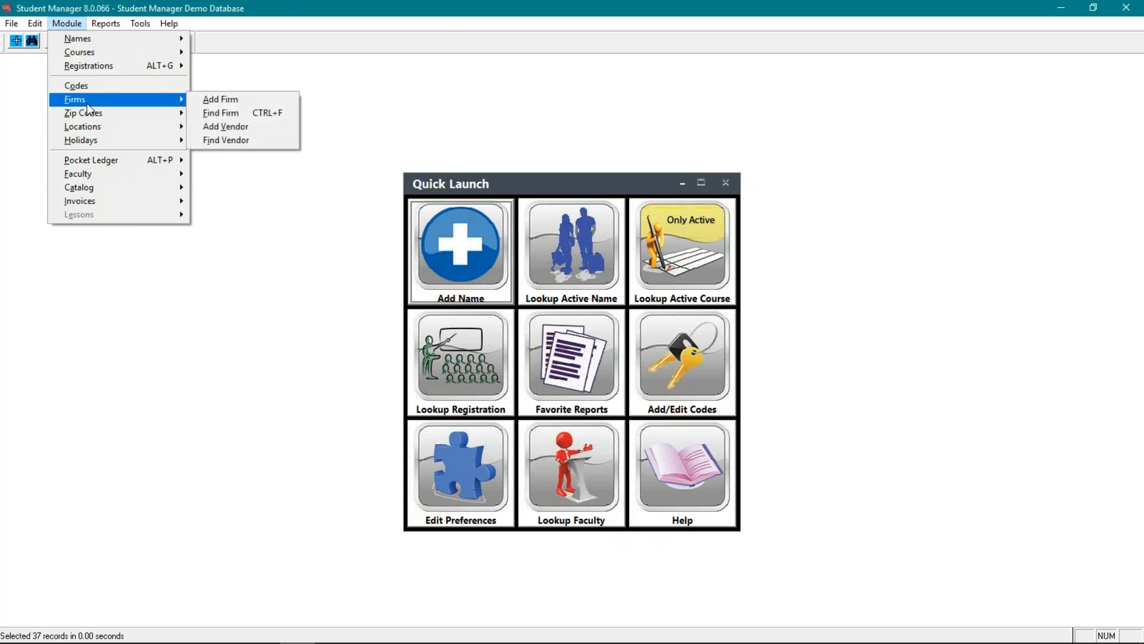
pyautogui.click(224, 95)
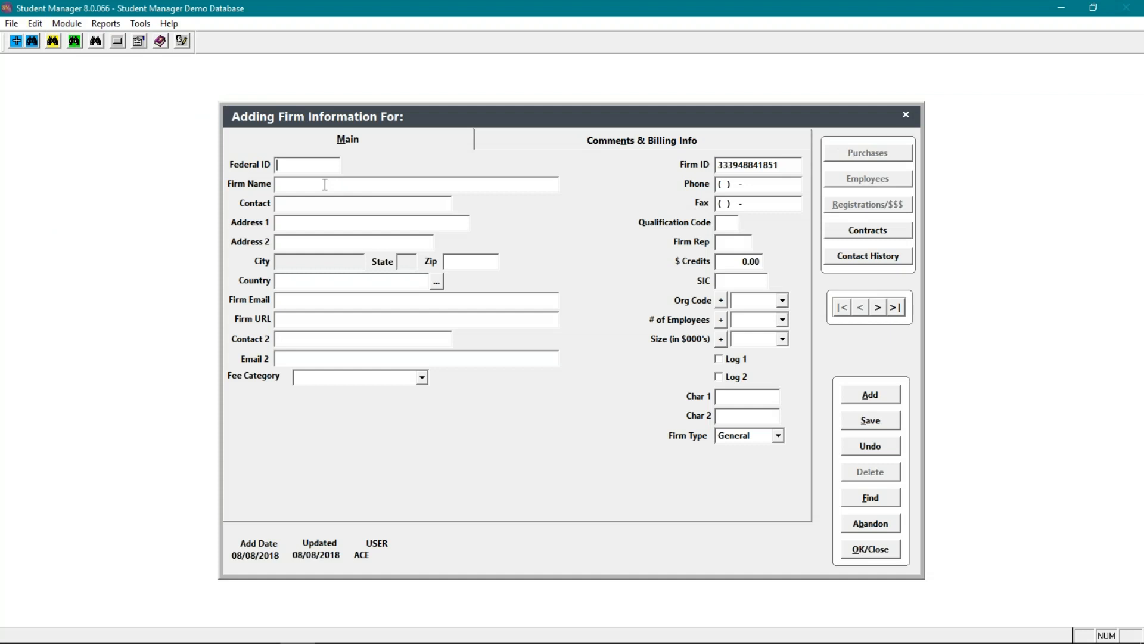
pyautogui.write('473987')
pyautogui.press('Tab')
pyautogui.press('Tab')
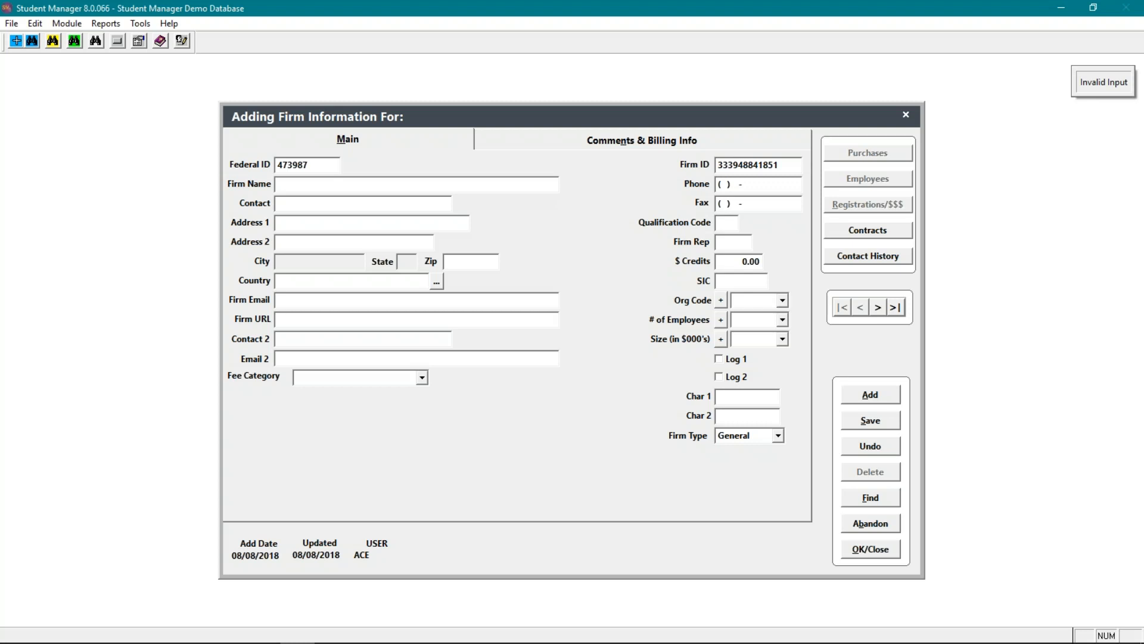
pyautogui.write('Greg')
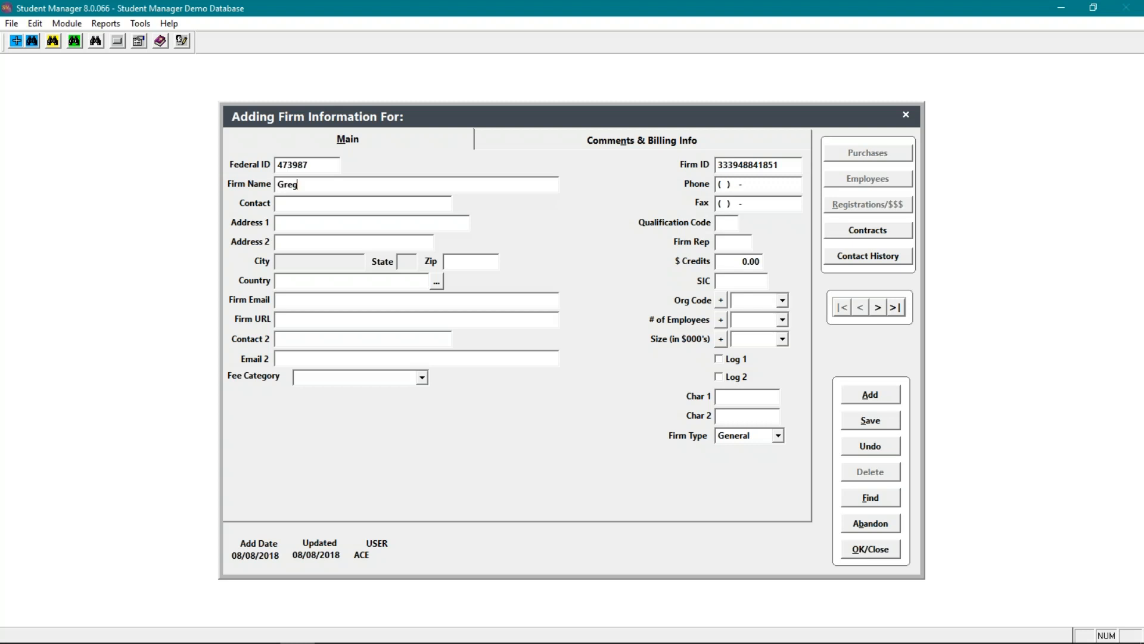
pyautogui.write("'s Handy Service")
pyautogui.press('Tab')
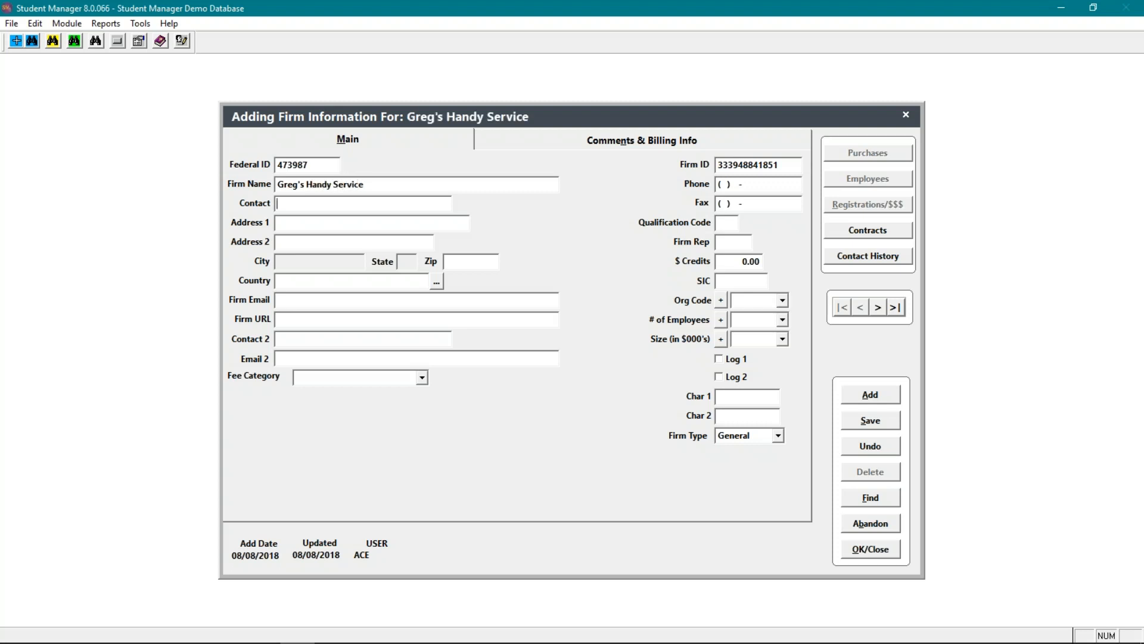
# - Fill in the firm's contact name and both address lines
pyautogui.write('L')
pyautogui.press('BackSpace')
pyautogui.write('Mr. Greg')
pyautogui.press('Tab')
pyautogui.write('laslkdjojo')
pyautogui.press('Tab')
pyautogui.write('qojjoaoij')
pyautogui.write('j')
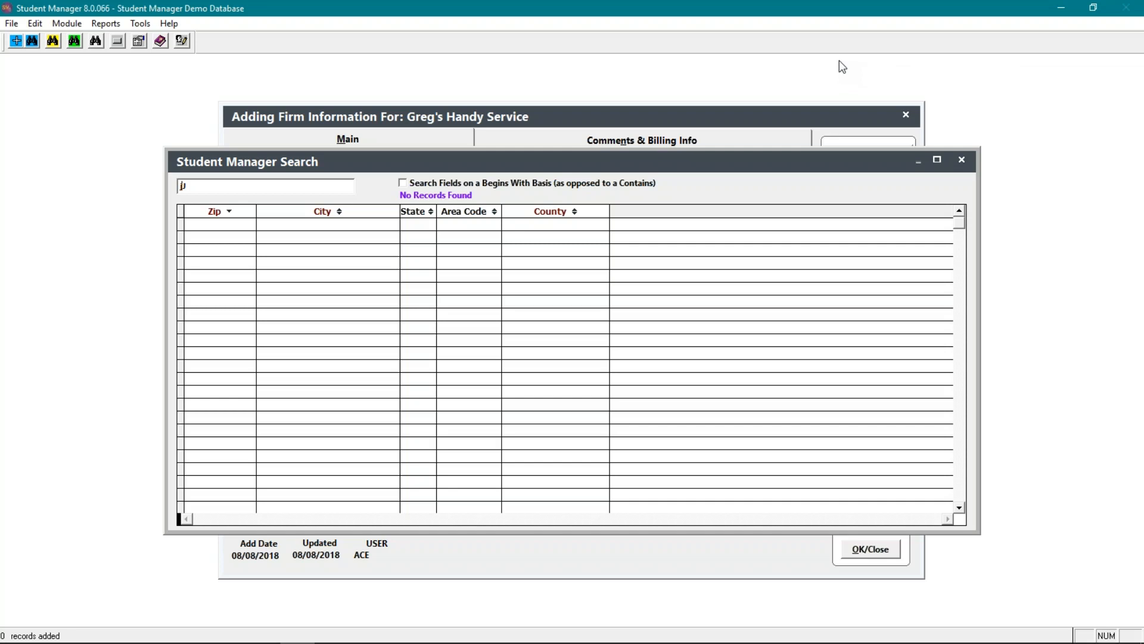
pyautogui.click(962, 159)
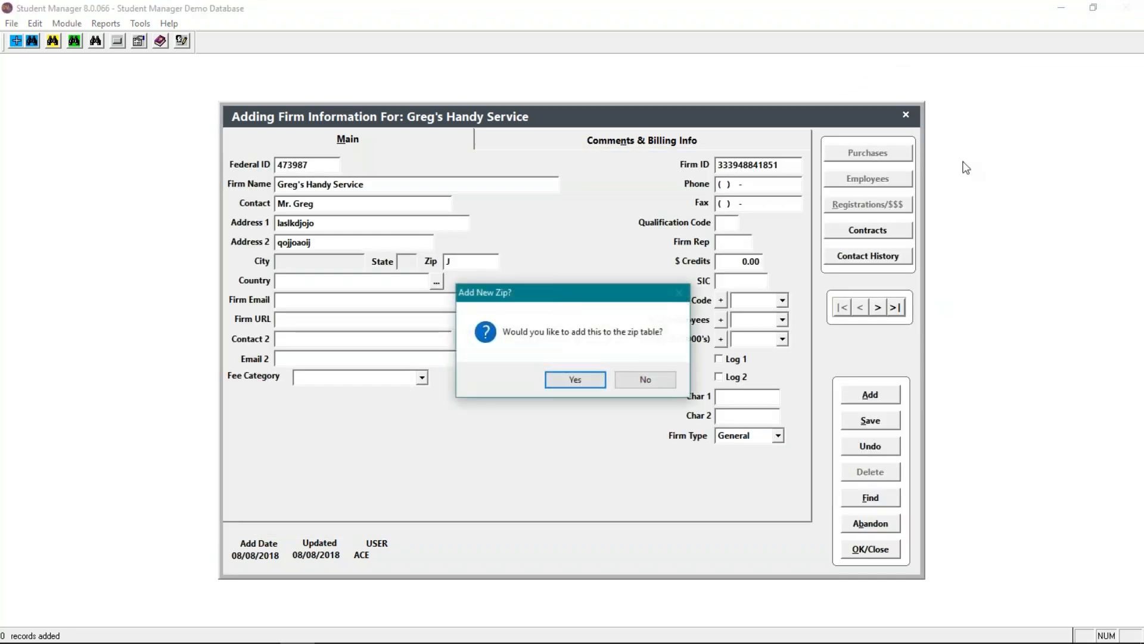
pyautogui.click(619, 382)
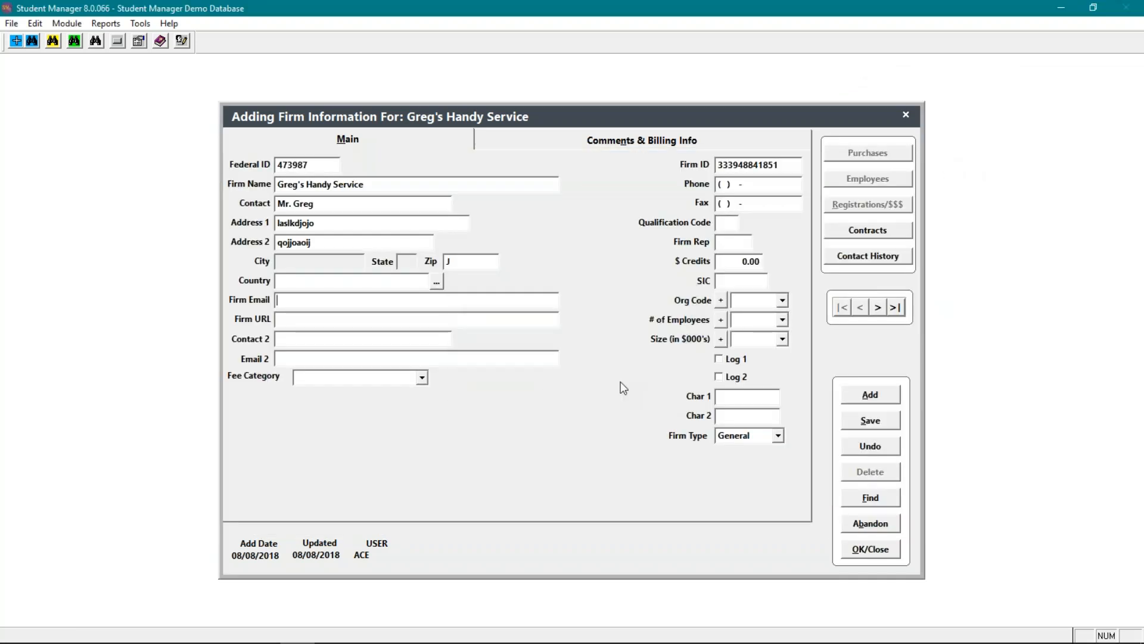
# - Enter the firm's zip code, save the firm record and close it
pyautogui.click(460, 261)
pyautogui.write('66502')
pyautogui.press('Tab')
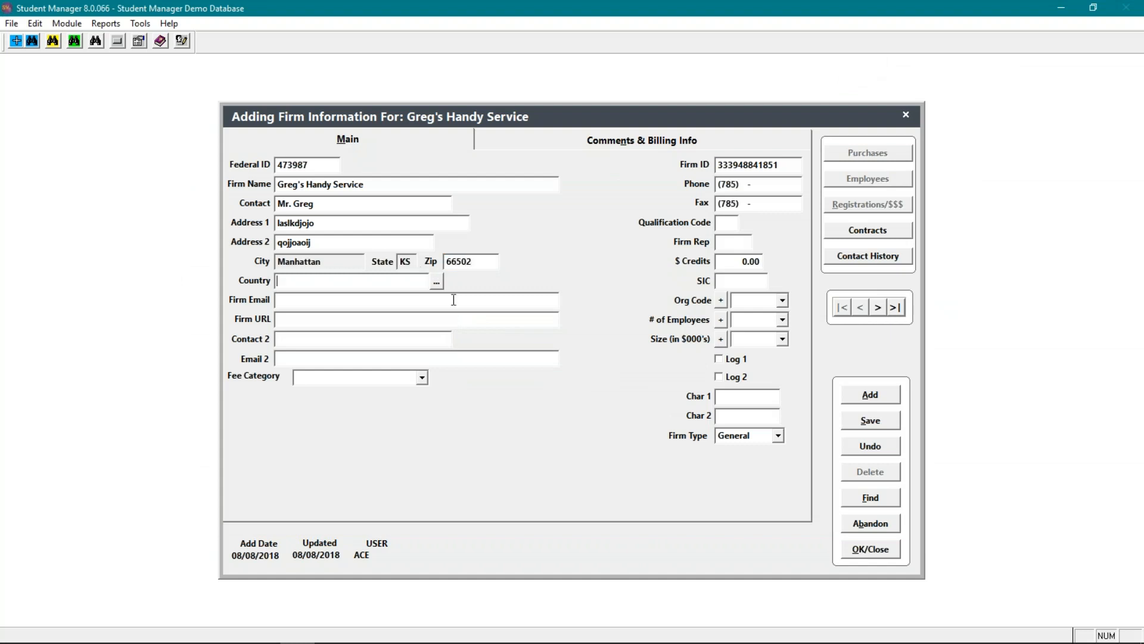
pyautogui.click(878, 422)
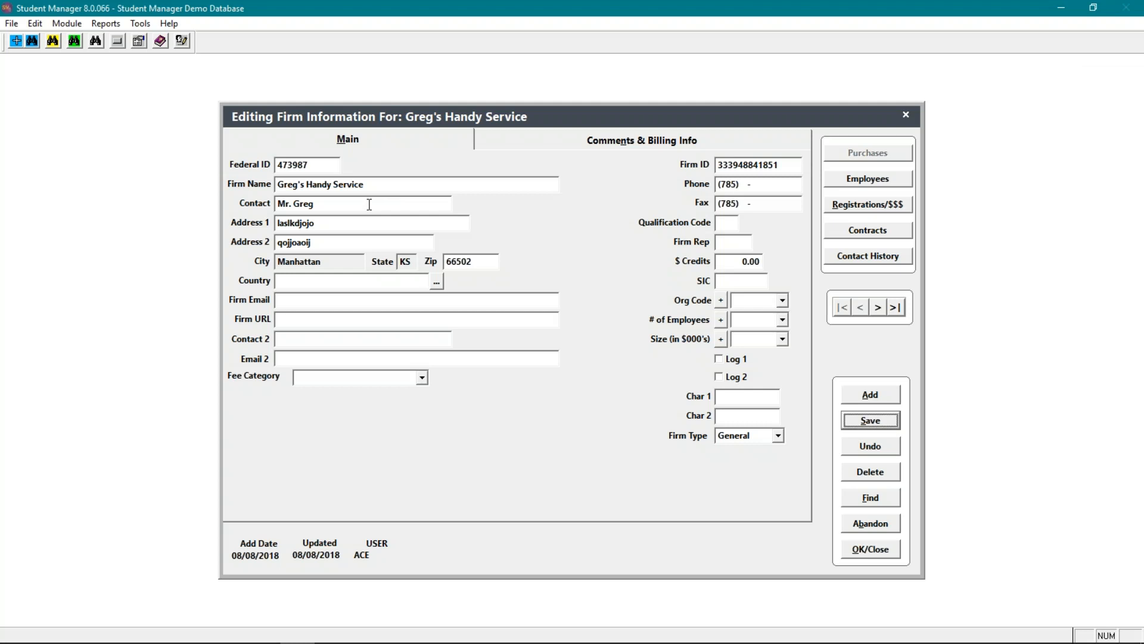
pyautogui.click(884, 548)
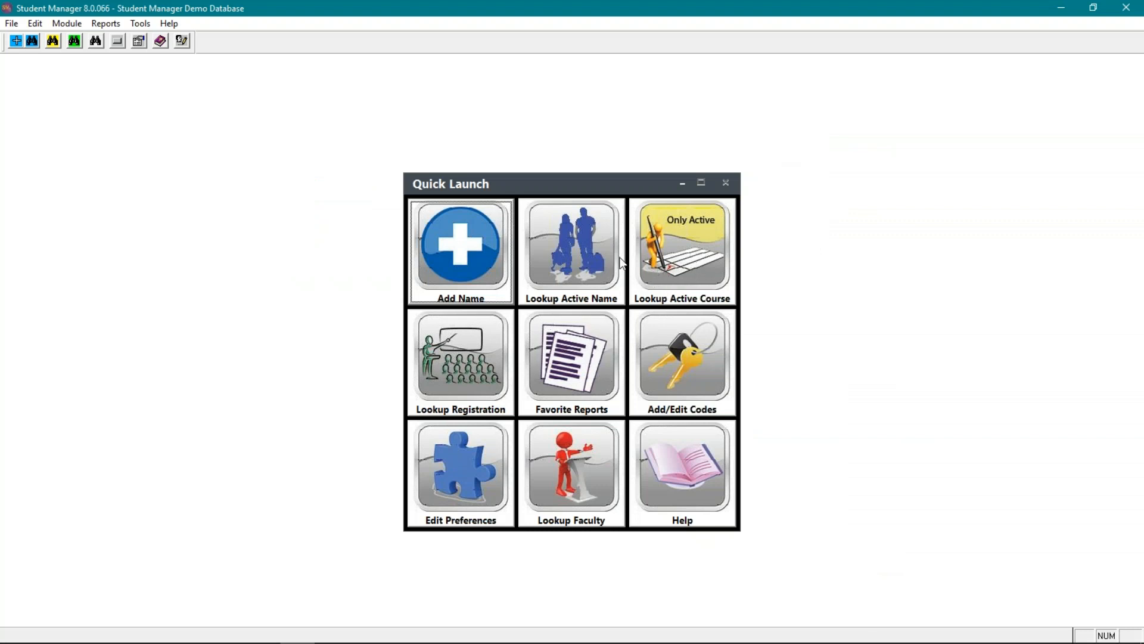
# - Open active course 18SACE010A, view its pocket ledger entries, and close the ledger and the course record
pyautogui.click(668, 286)
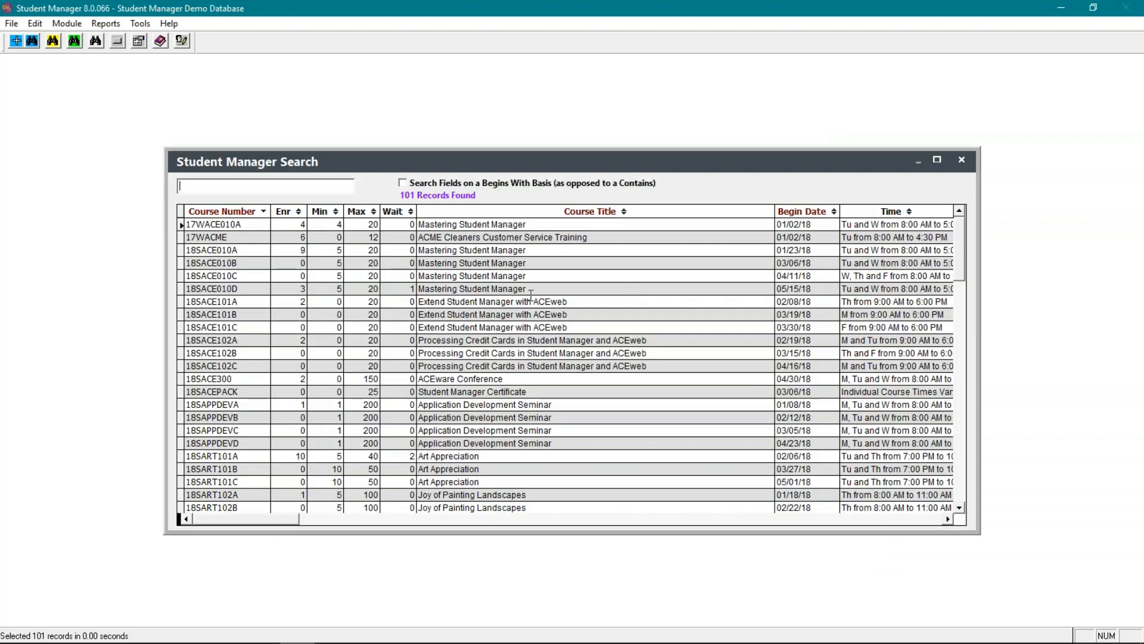
pyautogui.doubleClick(241, 250)
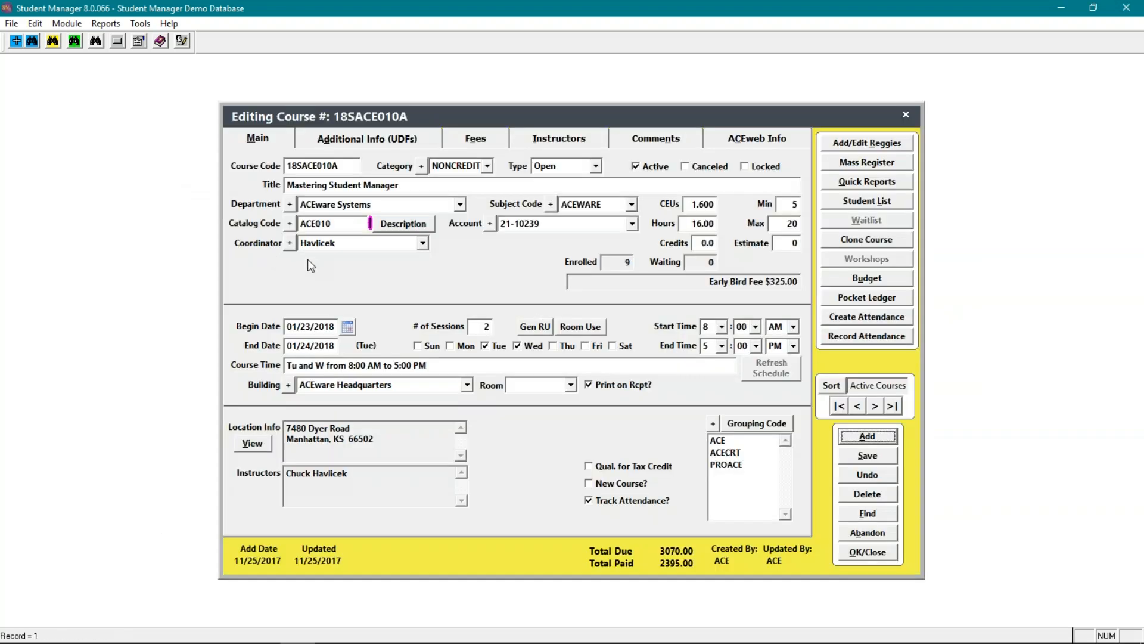
pyautogui.click(903, 301)
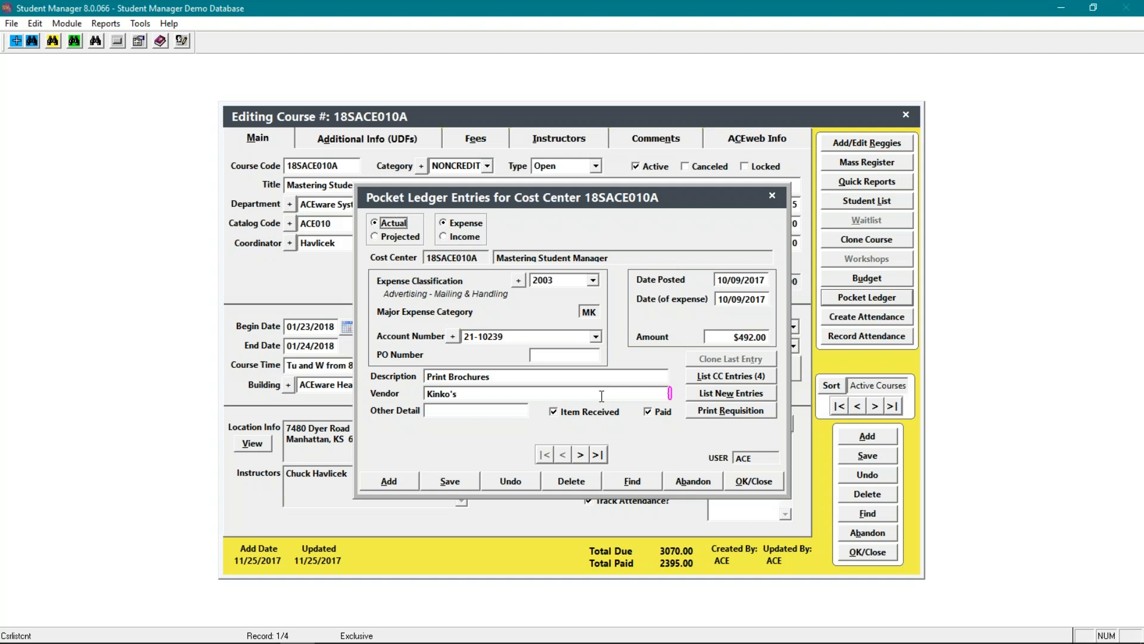
pyautogui.click(758, 480)
pyautogui.click(875, 553)
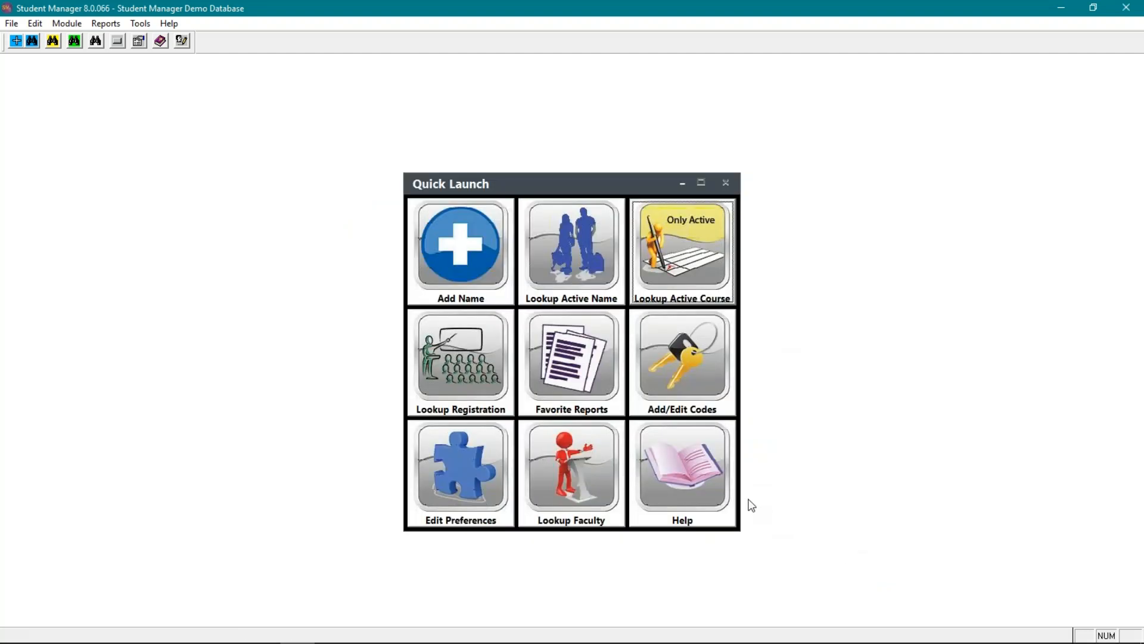
# - Search active names for the ACEware Systems president, open the name record and view the linked instructor record
pyautogui.click(549, 265)
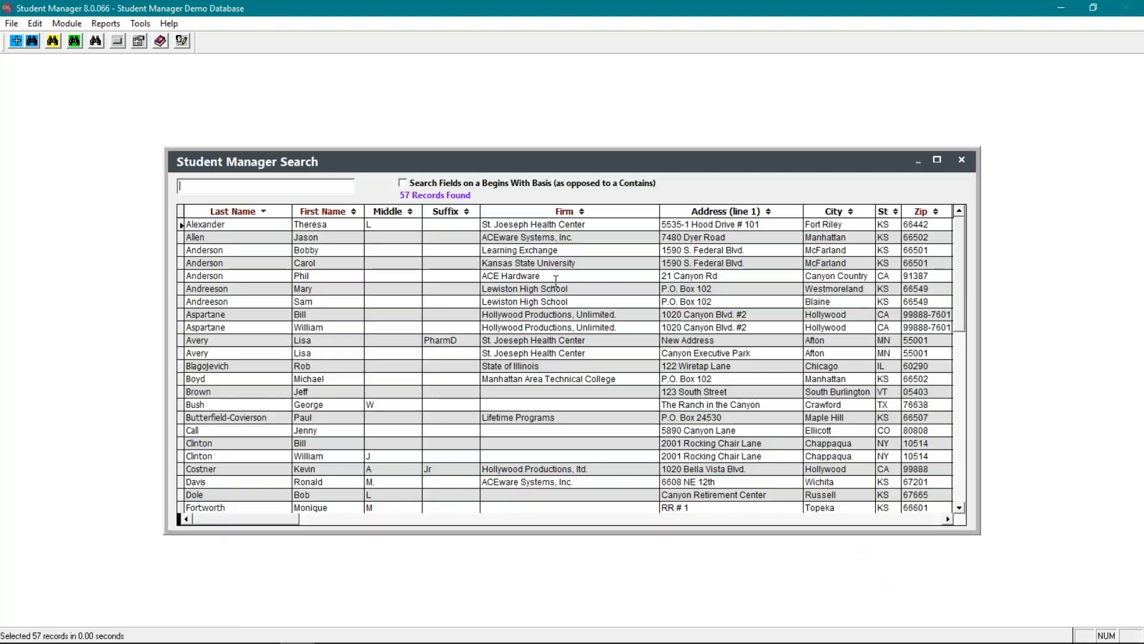
pyautogui.write('hav')
pyautogui.press('Return')
pyautogui.press('Return')
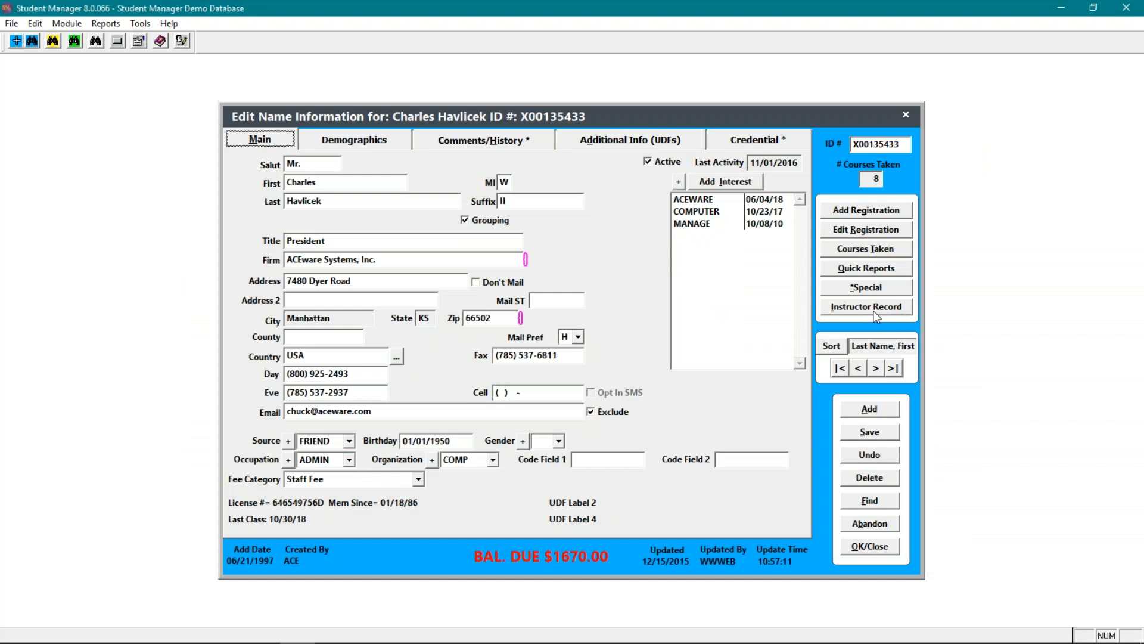
pyautogui.click(875, 308)
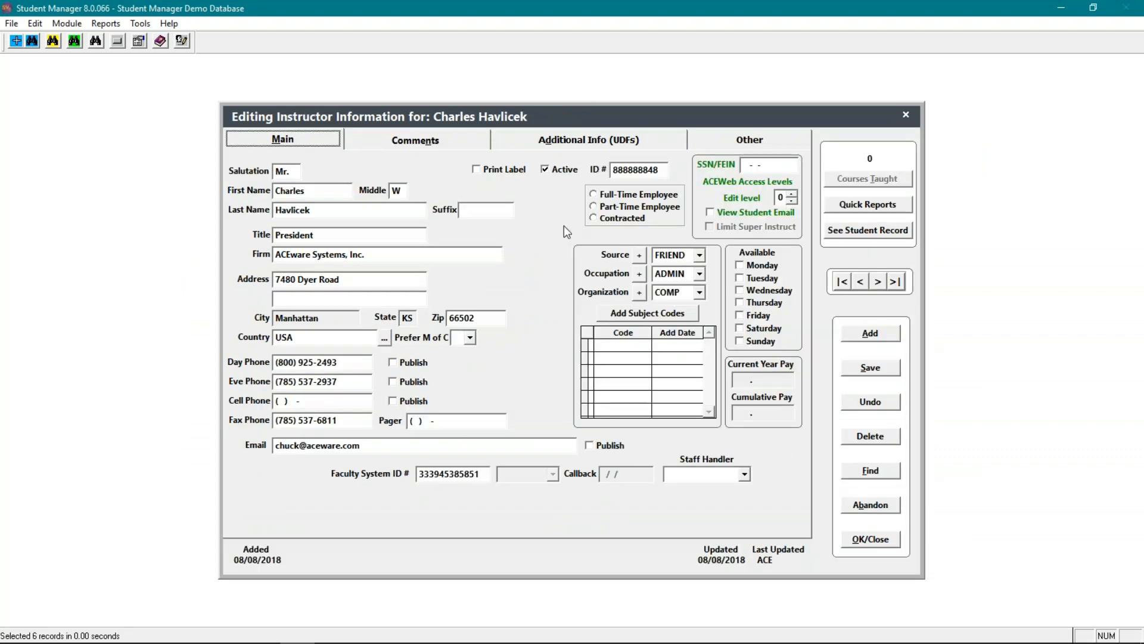
pyautogui.click(883, 507)
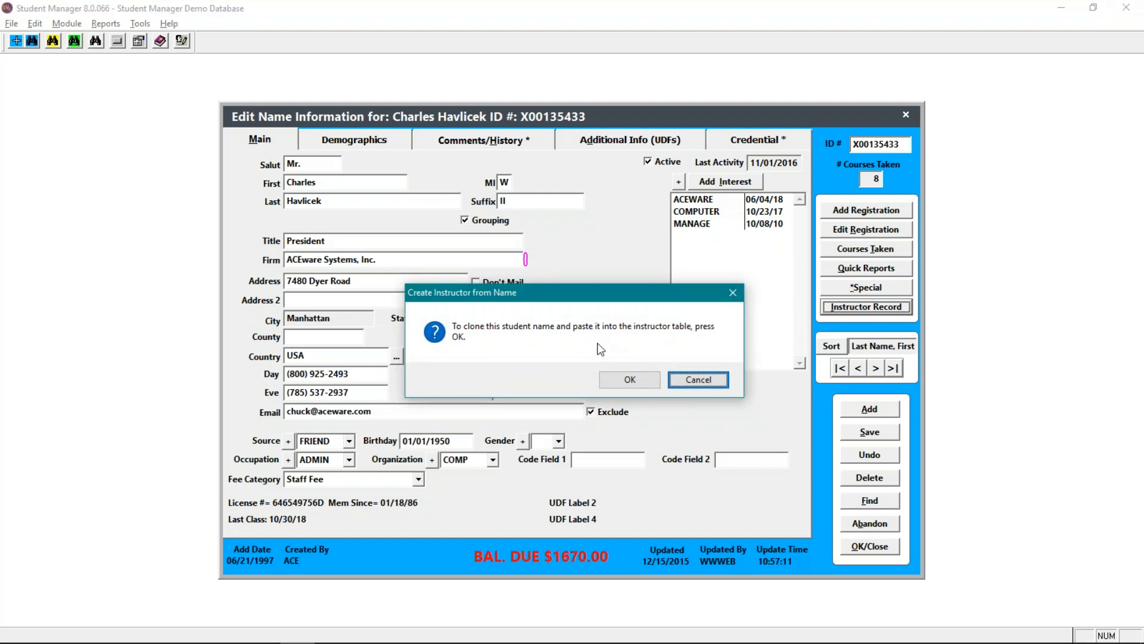
# - Try to clone the student name into the instructor table, decline adding the duplicate, and close the name record
pyautogui.click(624, 383)
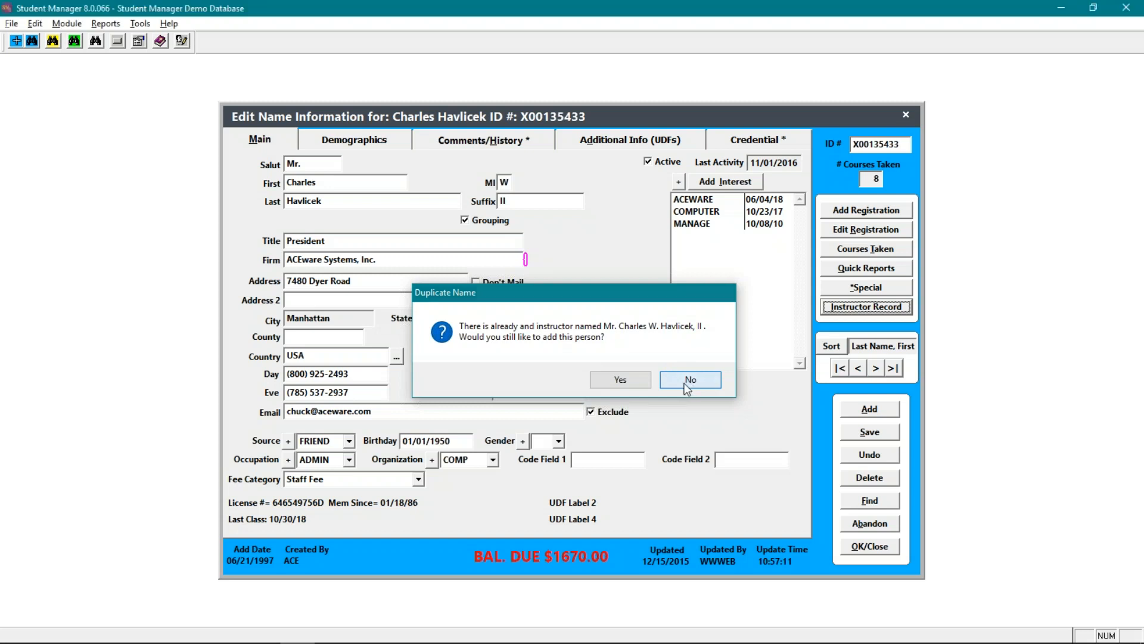
pyautogui.click(687, 386)
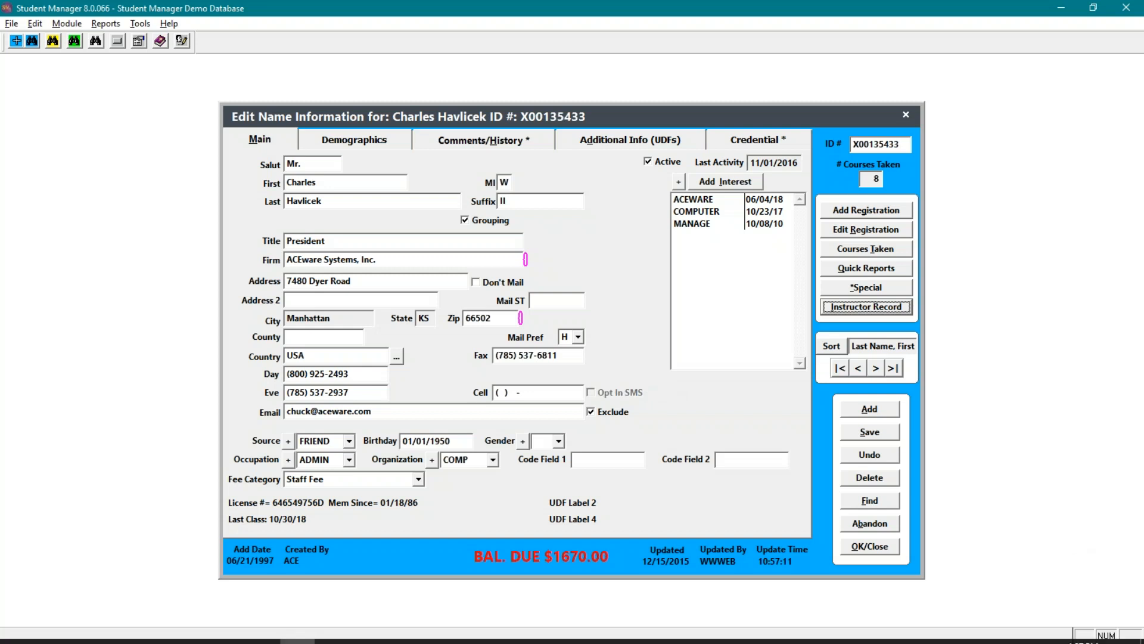
pyautogui.click(869, 546)
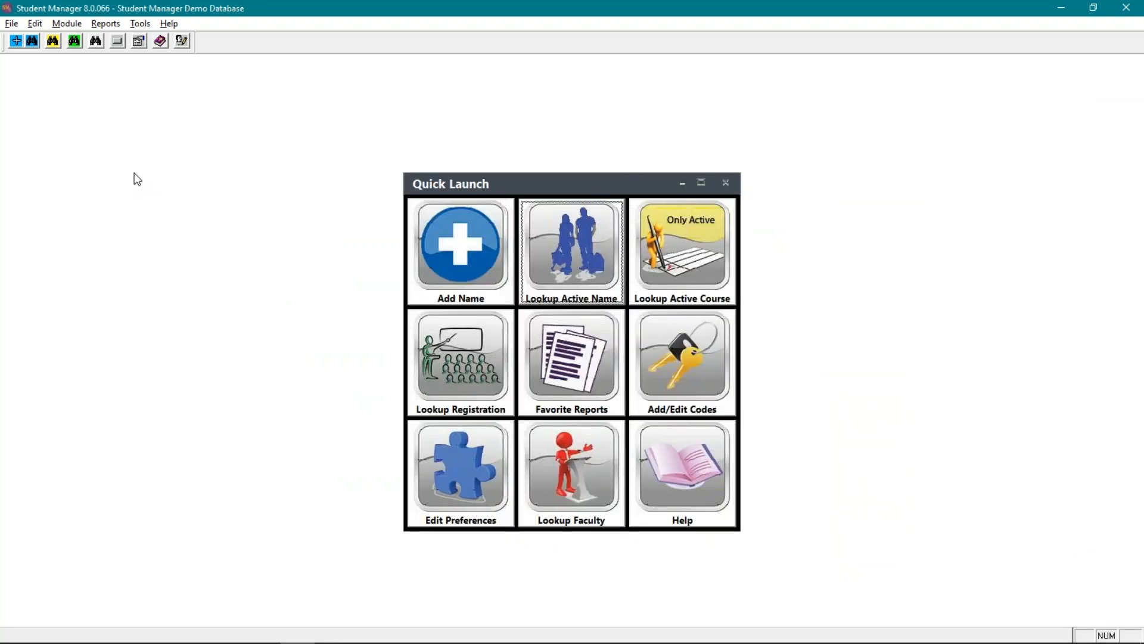
# - Find the firm Greg's Handy Service, add the comment "lkjakljfioasjfoijlkjlk;fjesdlkal;" and save the record
pyautogui.click(67, 23)
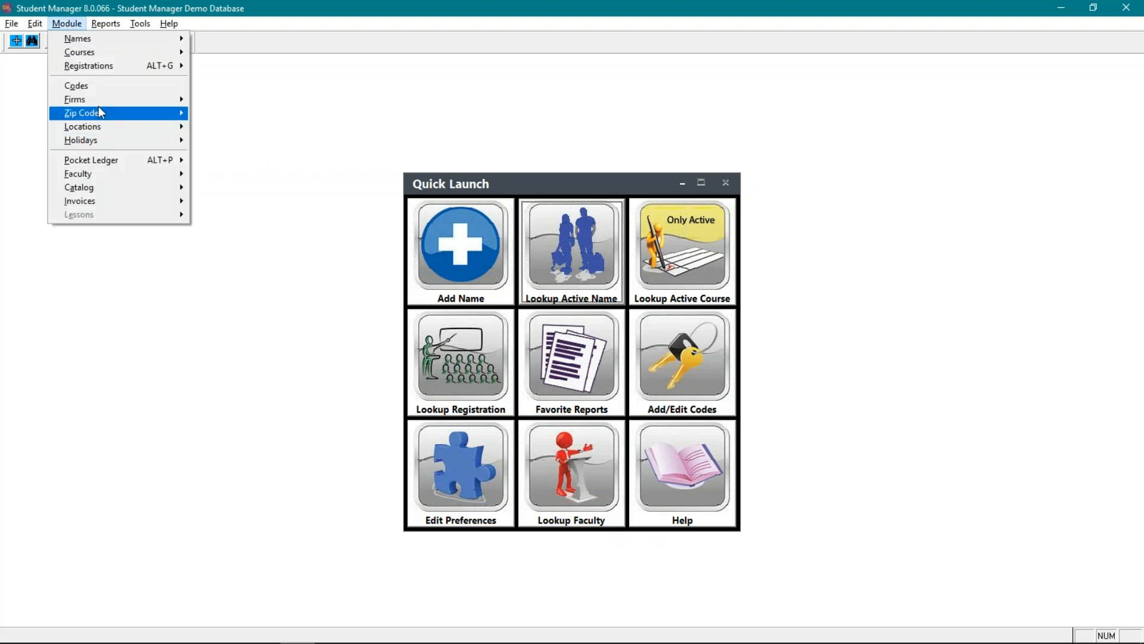
pyautogui.moveTo(93, 99)
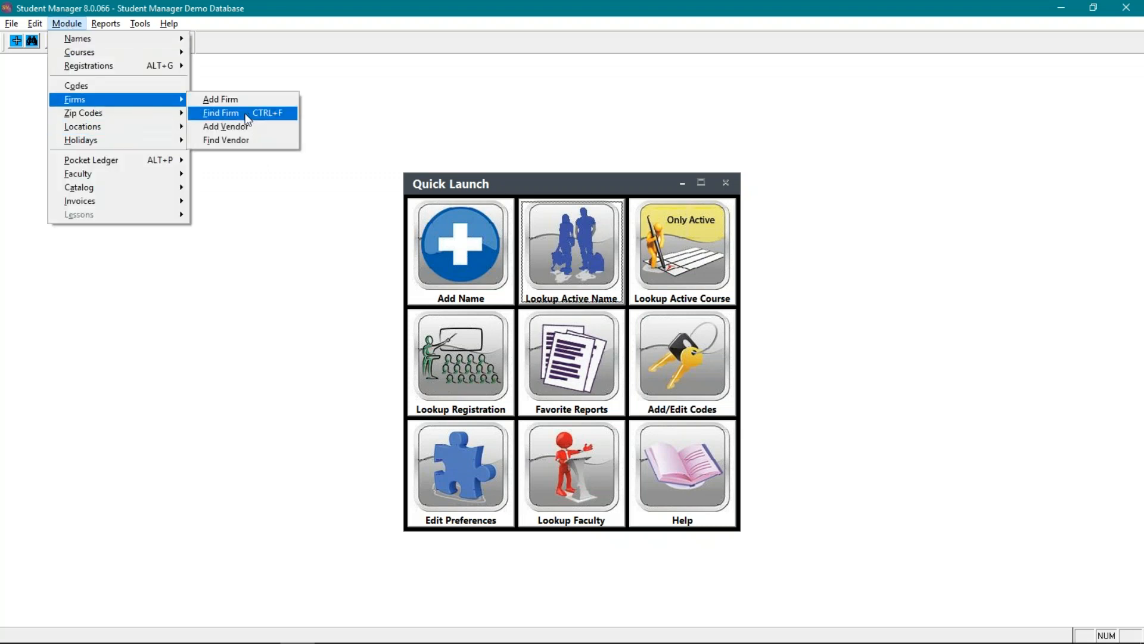
pyautogui.click(250, 113)
pyautogui.doubleClick(257, 354)
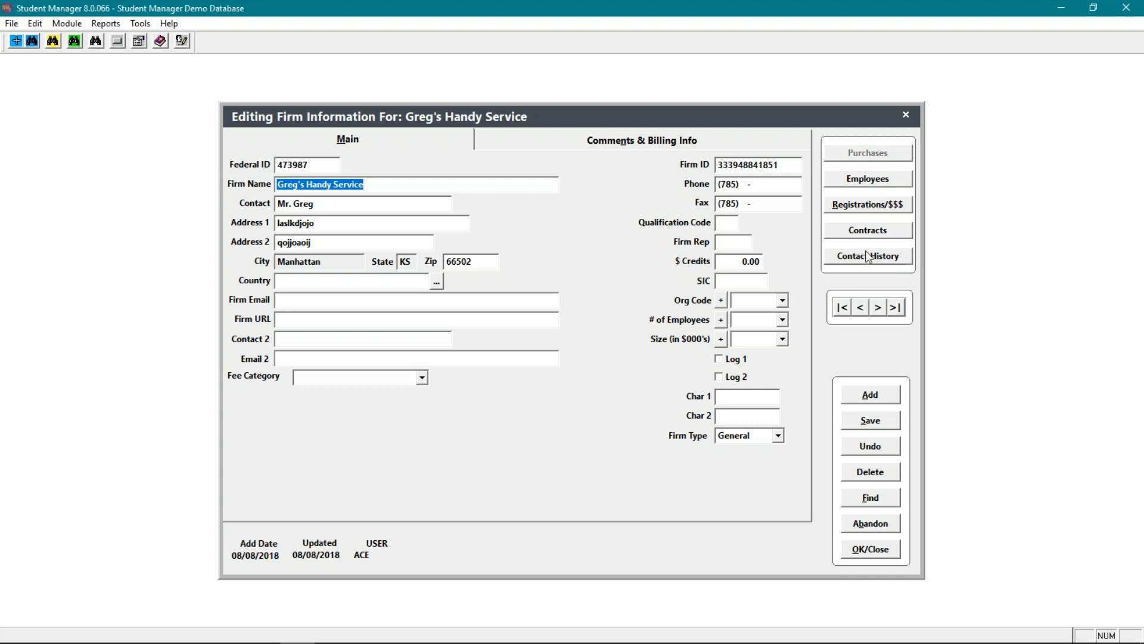
pyautogui.hotkey('alt', 'n')
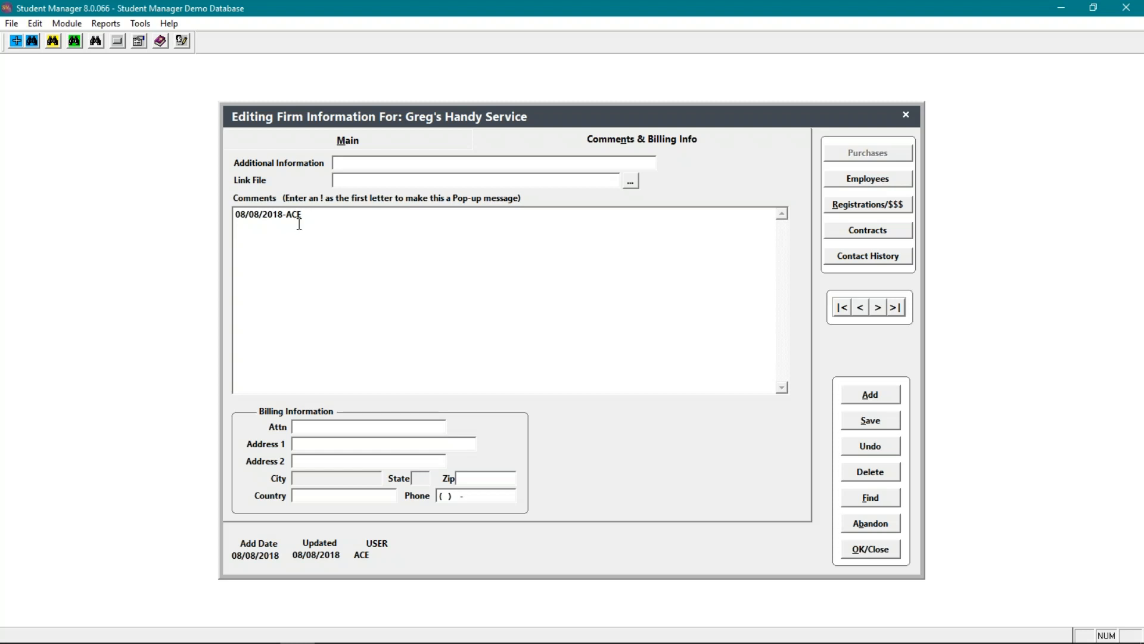
pyautogui.write('lkjakljfioasjfoijlkjlk;fjesdlkal;')
pyautogui.click(881, 420)
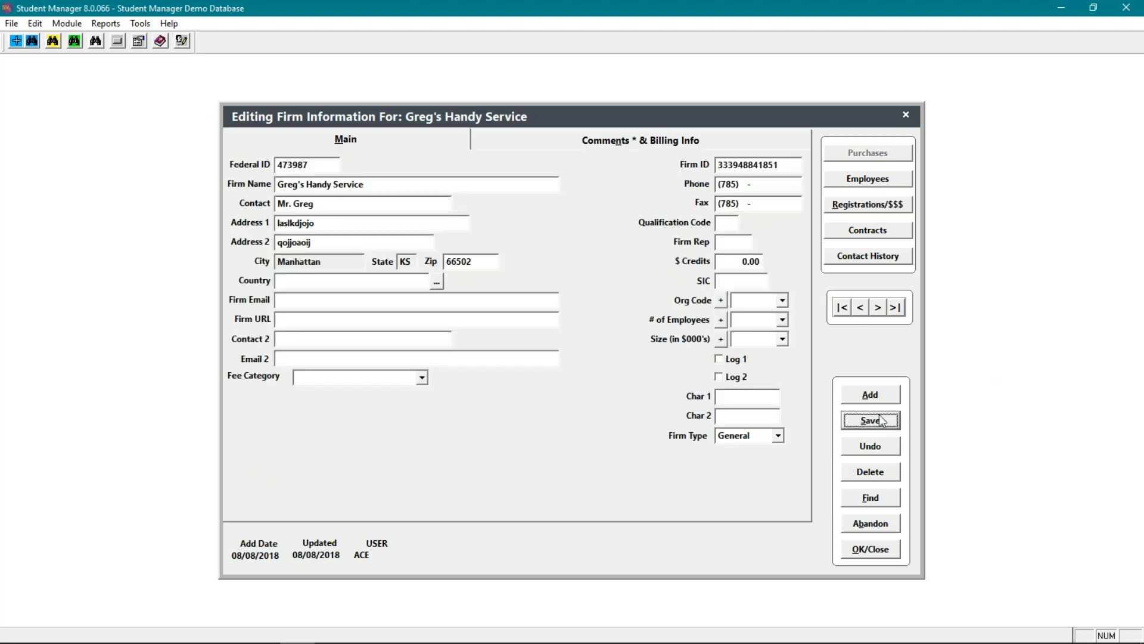
# - Add contact history comments "jlkfjadsio" and "aiueioujasfnj" to the firm, save the record and close it
pyautogui.click(894, 260)
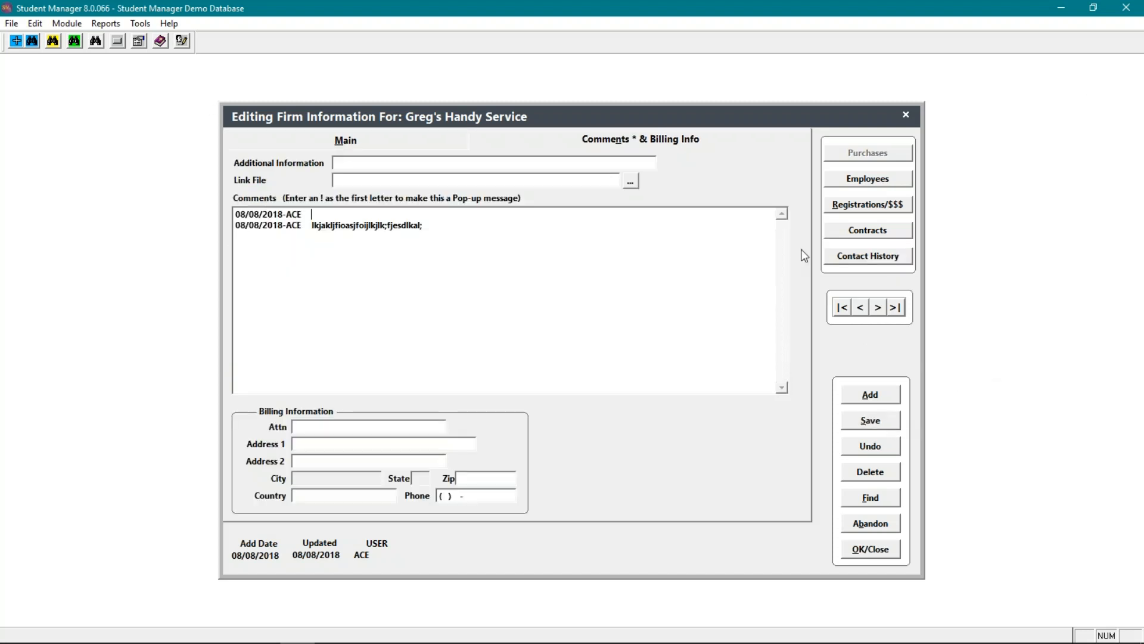
pyautogui.write('jlkfjadsio')
pyautogui.click(870, 256)
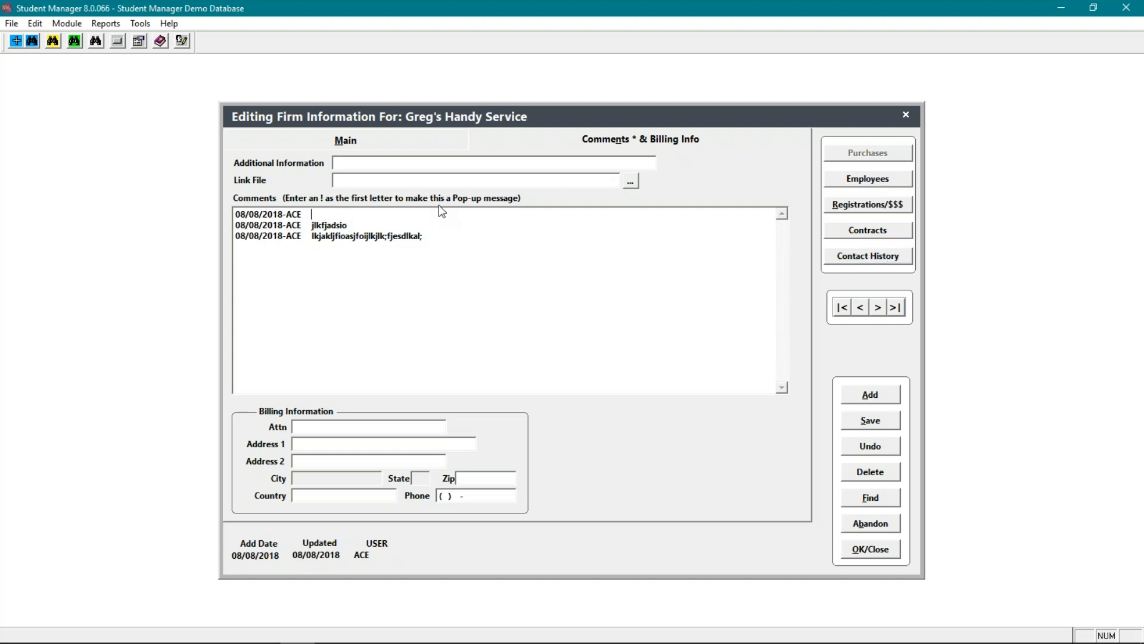
pyautogui.write('aiueioujasfnj')
pyautogui.click(874, 422)
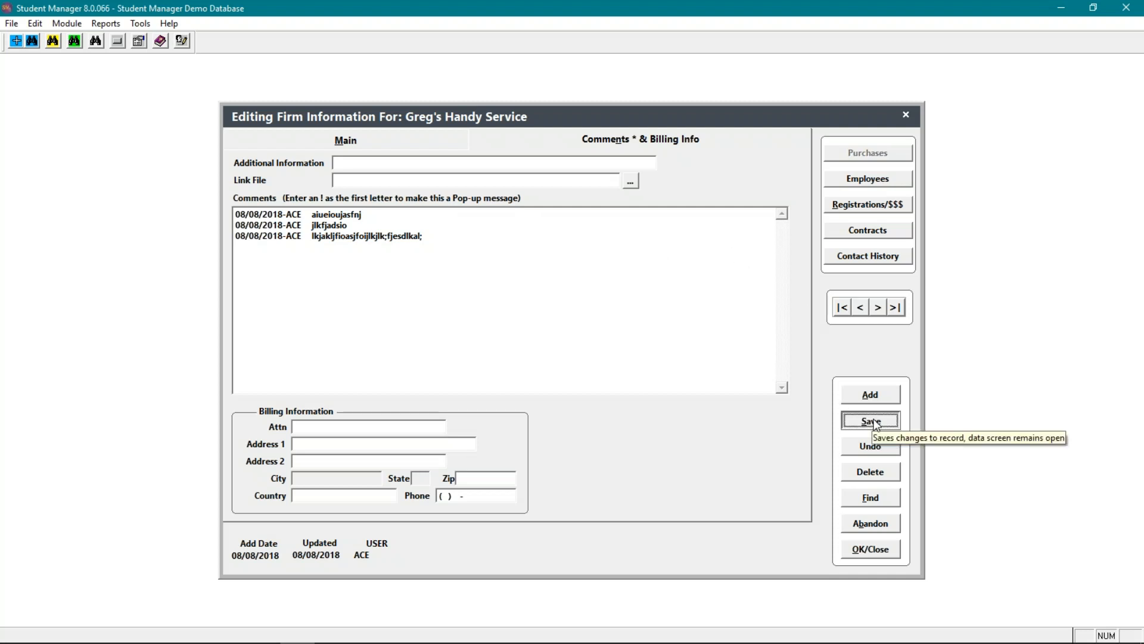
pyautogui.click(871, 549)
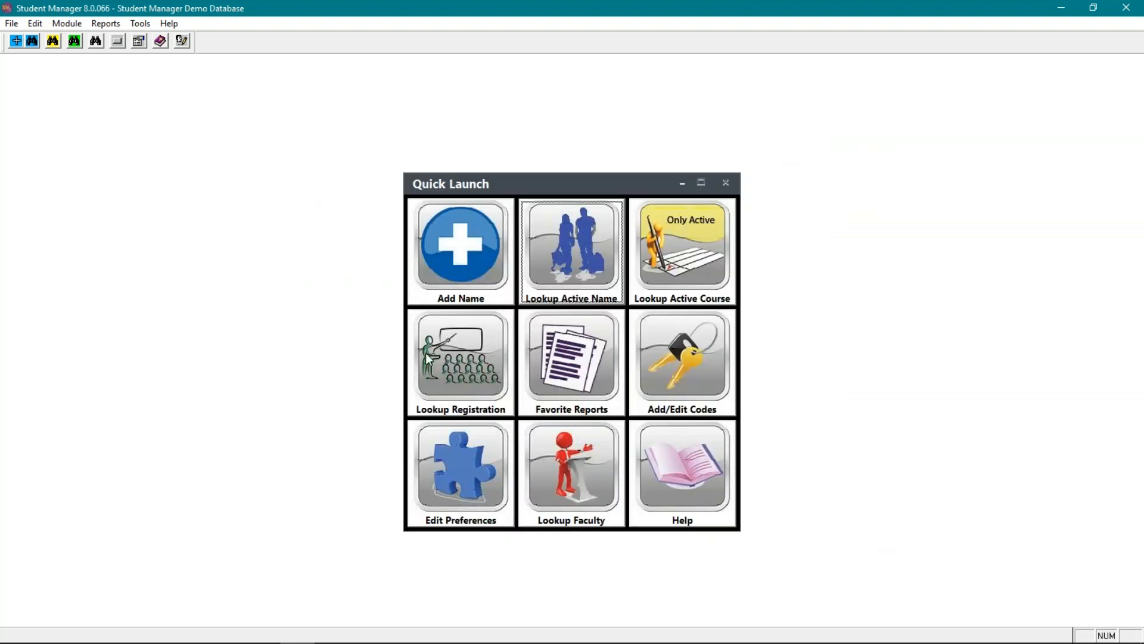
# - Open the registration Speed Add for course 18SACE010B and exit it
pyautogui.click(66, 22)
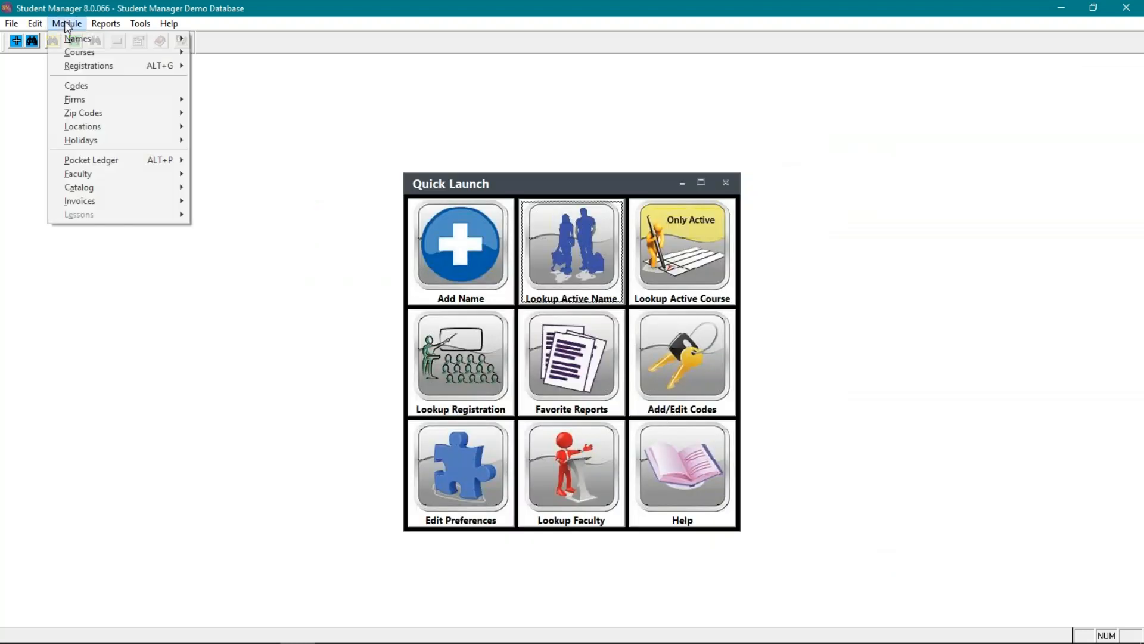
pyautogui.moveTo(95, 69)
pyautogui.click(250, 94)
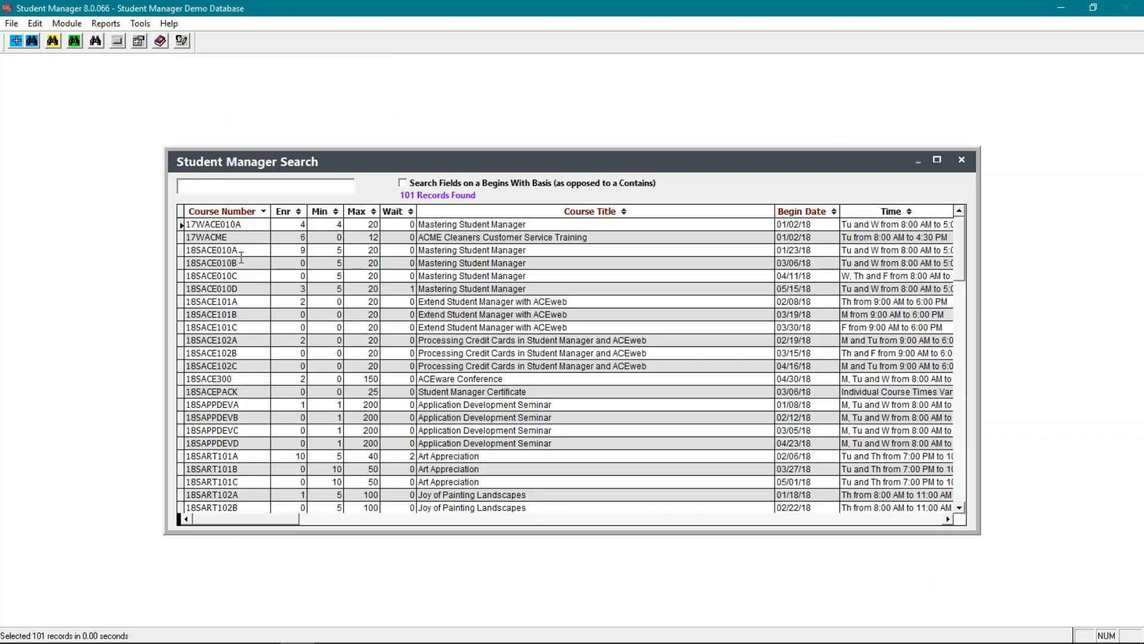
pyautogui.doubleClick(256, 265)
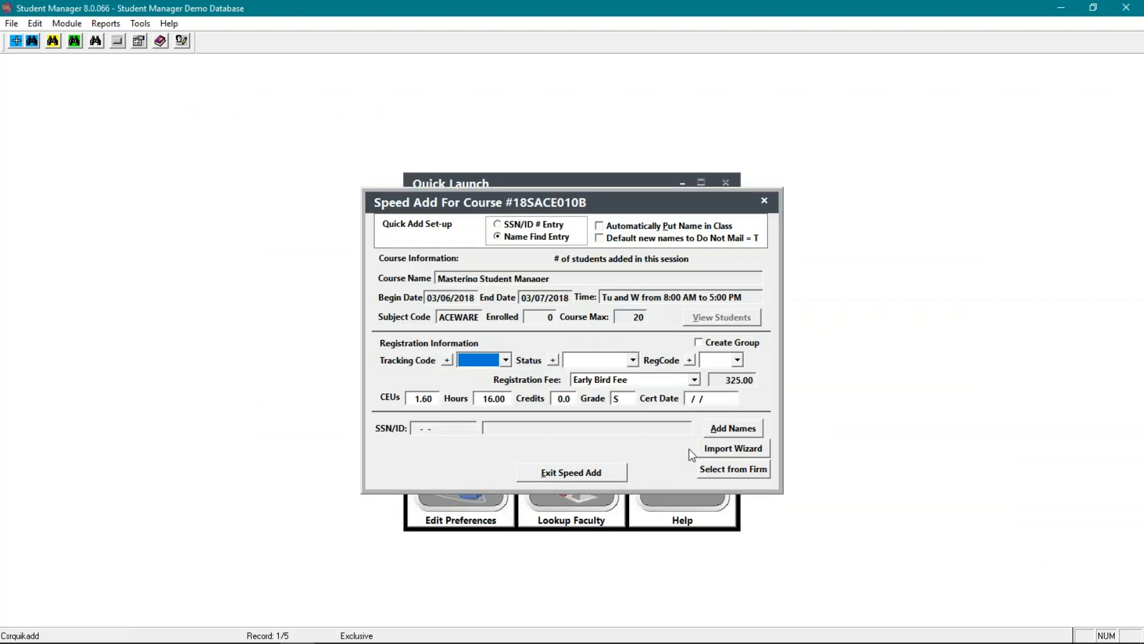
pyautogui.click(609, 474)
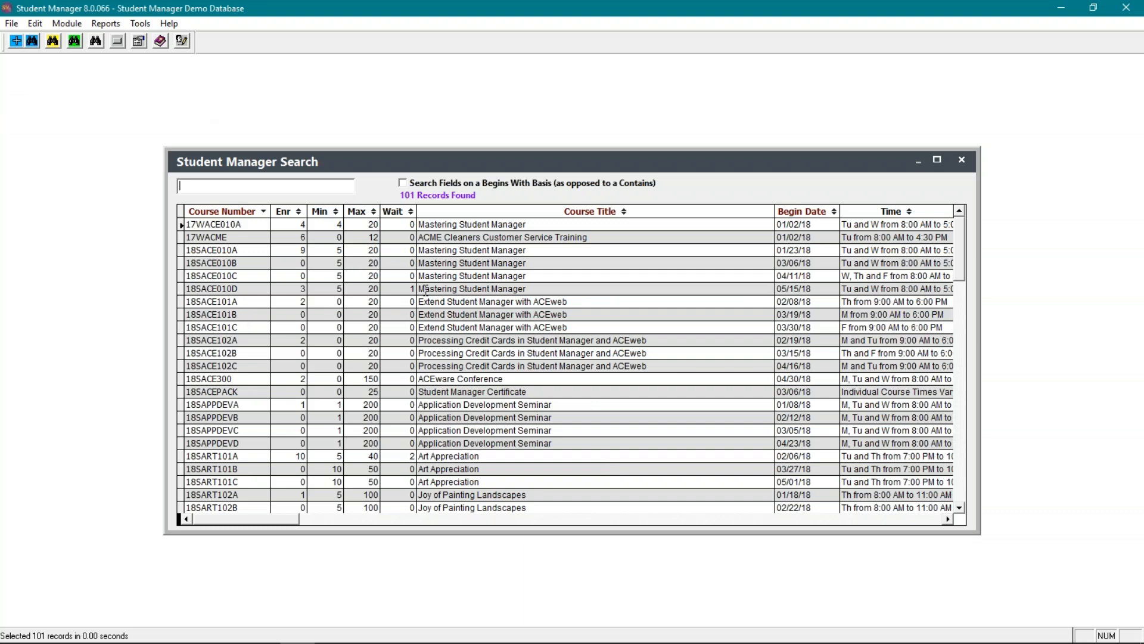
# - Open Speed Add for course 18SACE010A, view its list of enrolled students, and exit to Quick Launch
pyautogui.click(248, 250)
pyautogui.doubleClick(249, 250)
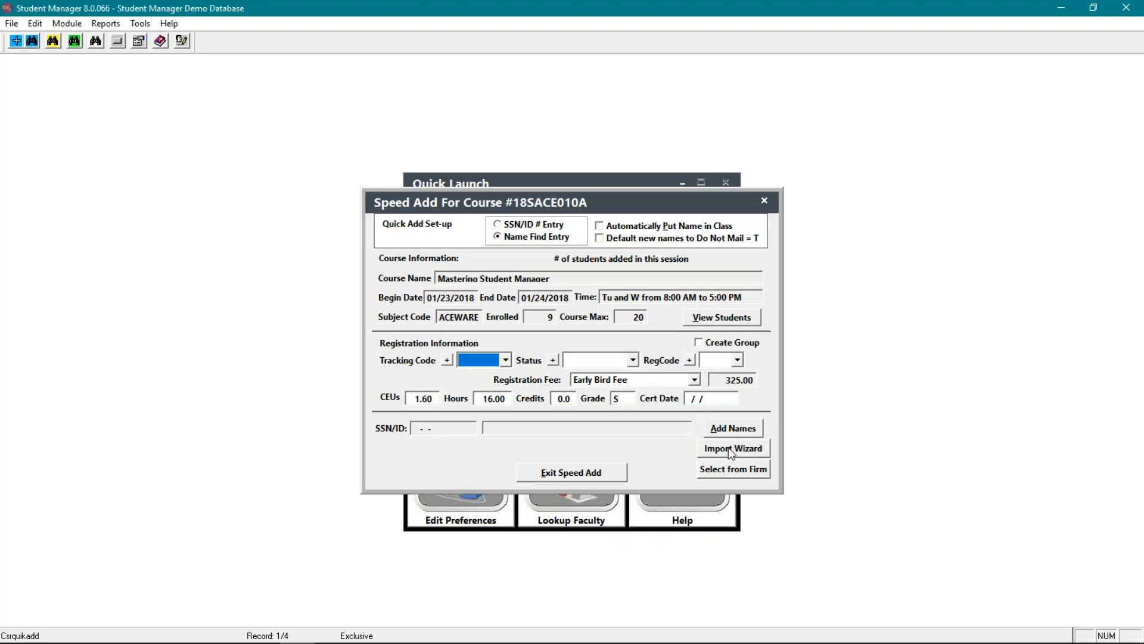
pyautogui.click(719, 320)
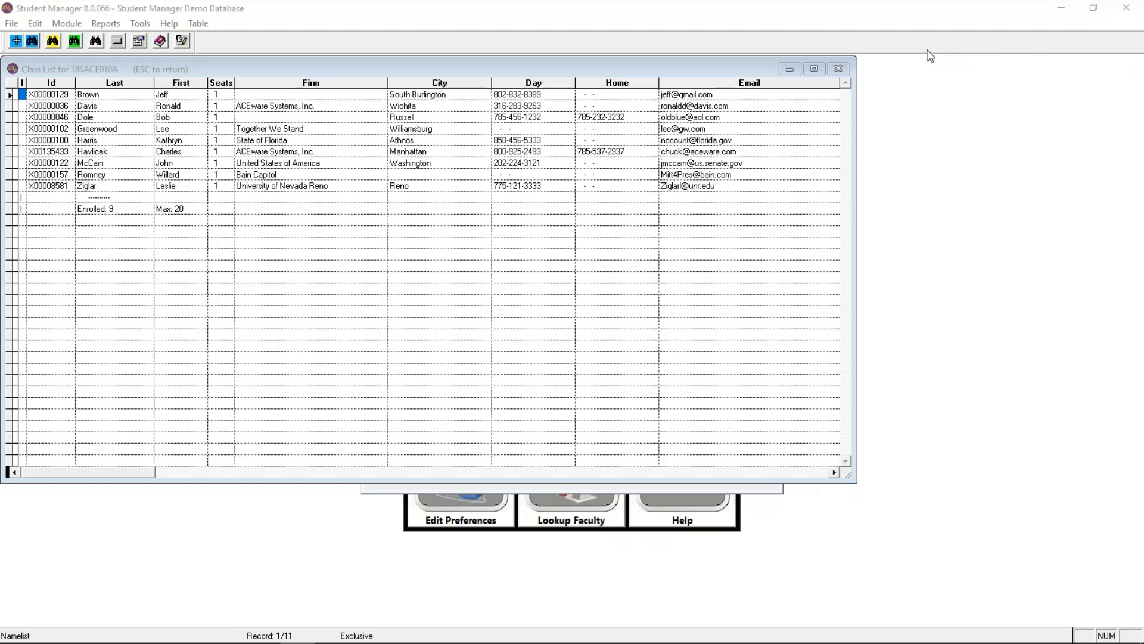
pyautogui.click(846, 71)
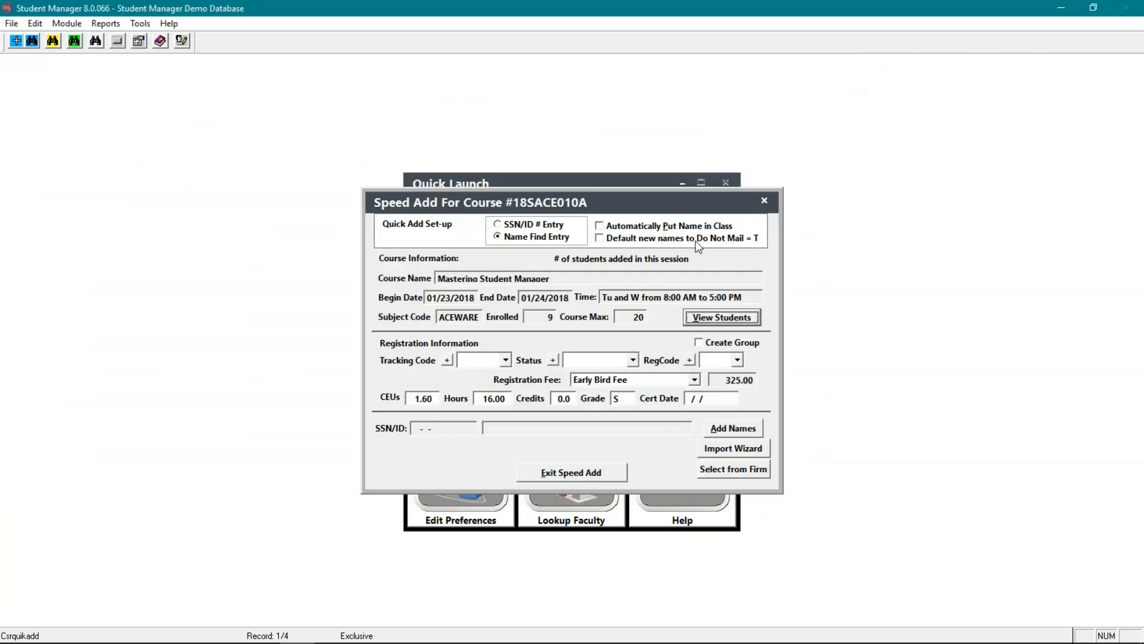
pyautogui.click(602, 473)
pyautogui.press('Escape')
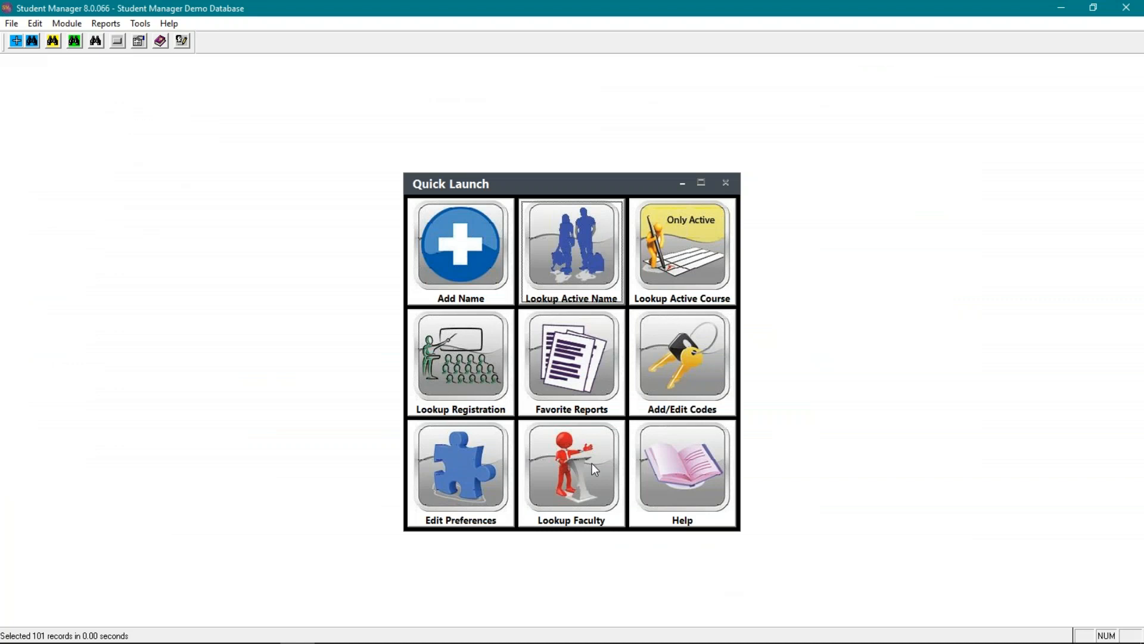
# - Set up the enrollment quick list for courses with begin dates between 08/08/2018 and 12/31/2018
pyautogui.press('F2')
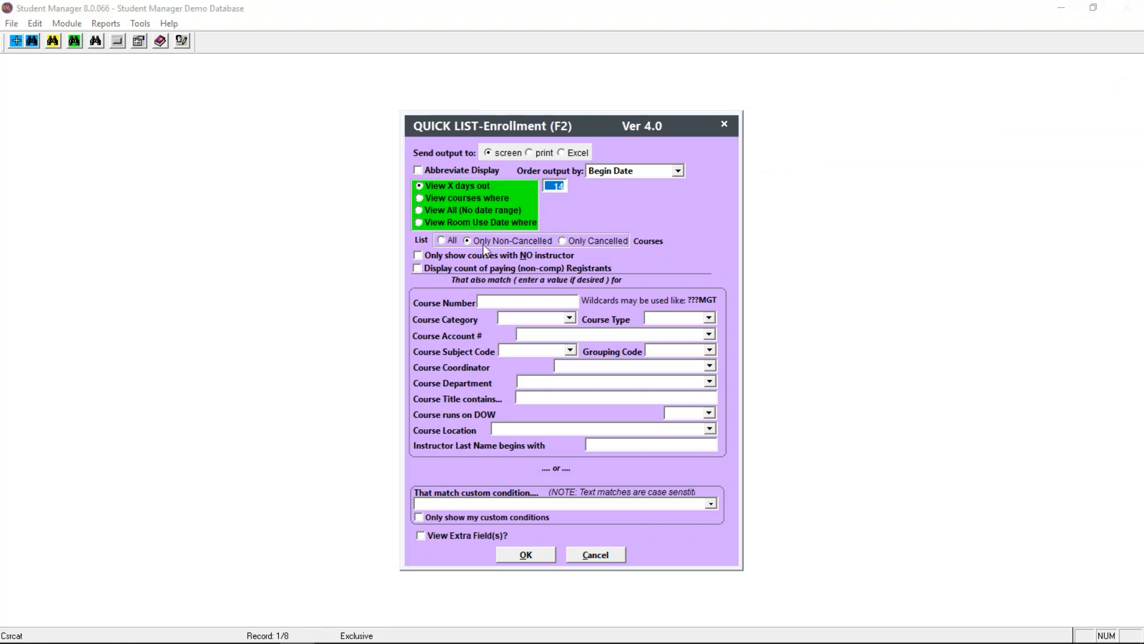
pyautogui.click(435, 199)
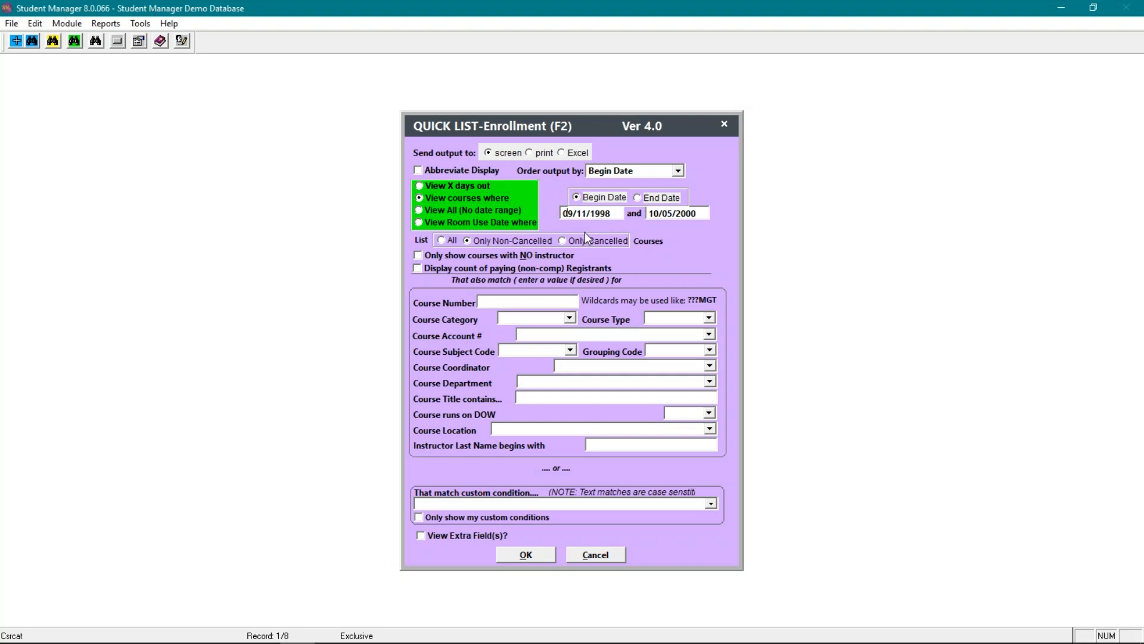
pyautogui.write('08/08/')
pyautogui.write('2018')
pyautogui.press('Tab')
pyautogui.write('12/31/2018')
pyautogui.press('Tab')
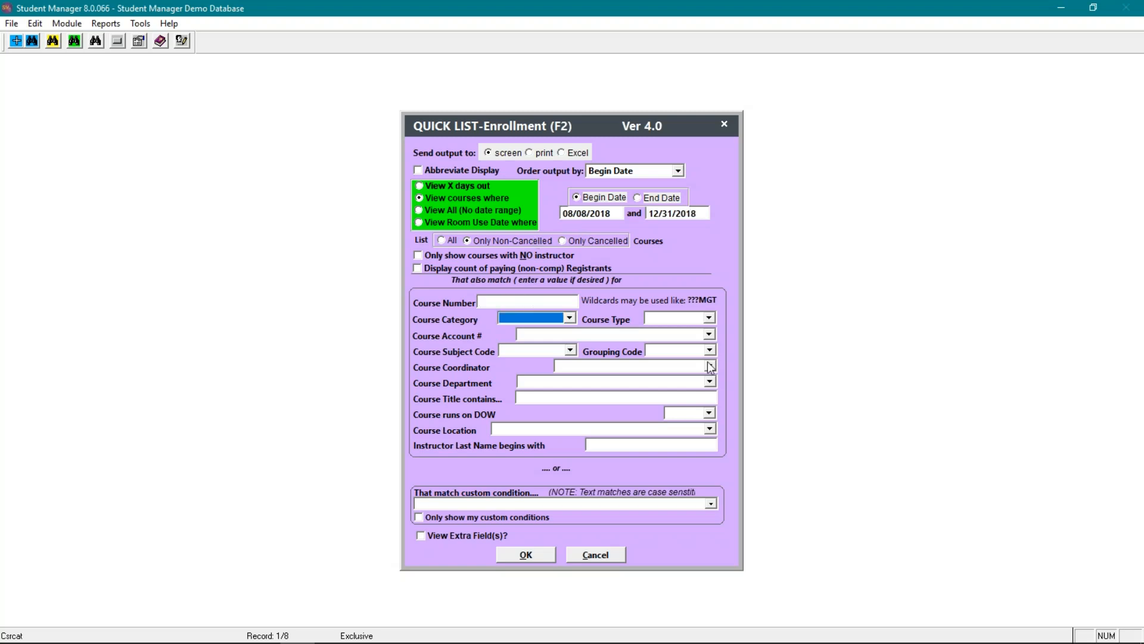
# - Run the enrollment quick list on screen and review the courses through to the end of the list
pyautogui.click(526, 555)
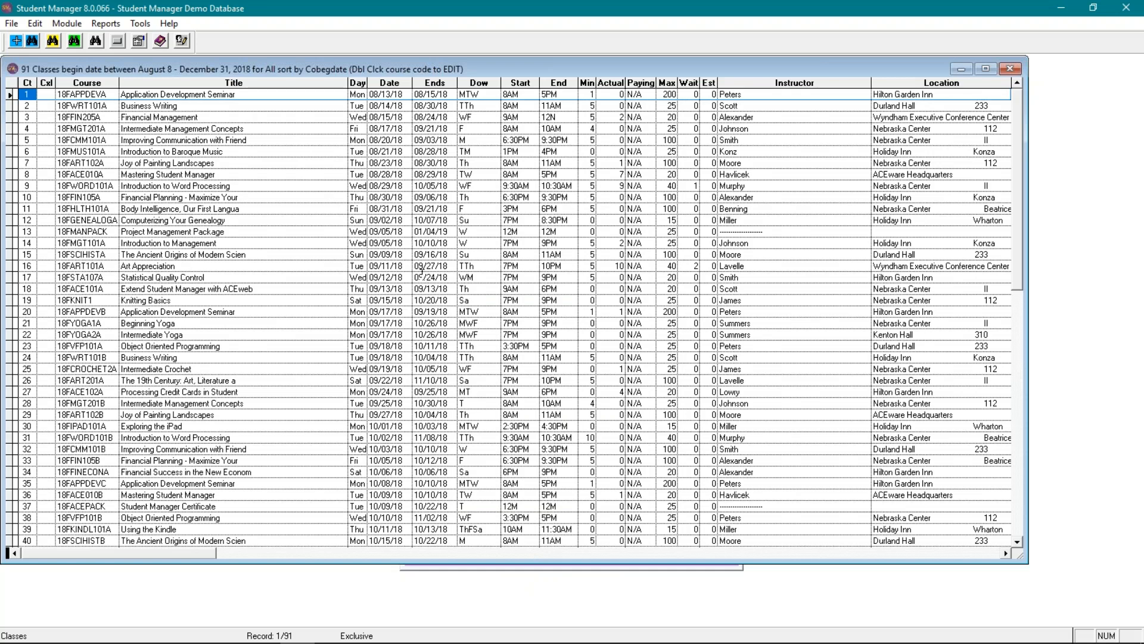
pyautogui.scroll(-6, 388, 238)
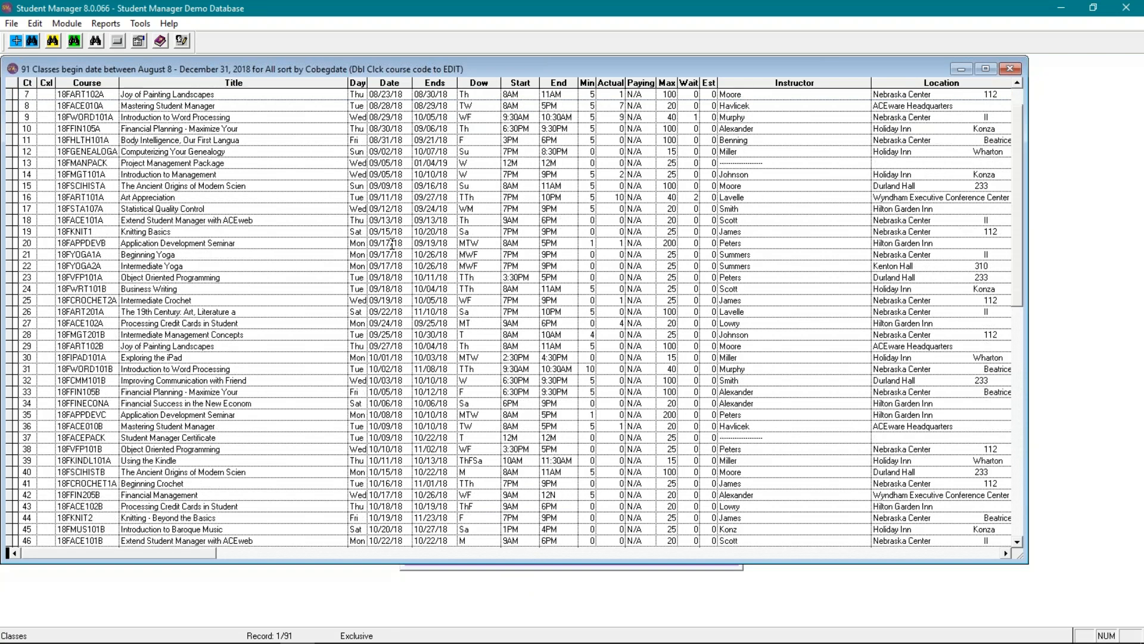
pyautogui.scroll(-7, 403, 272)
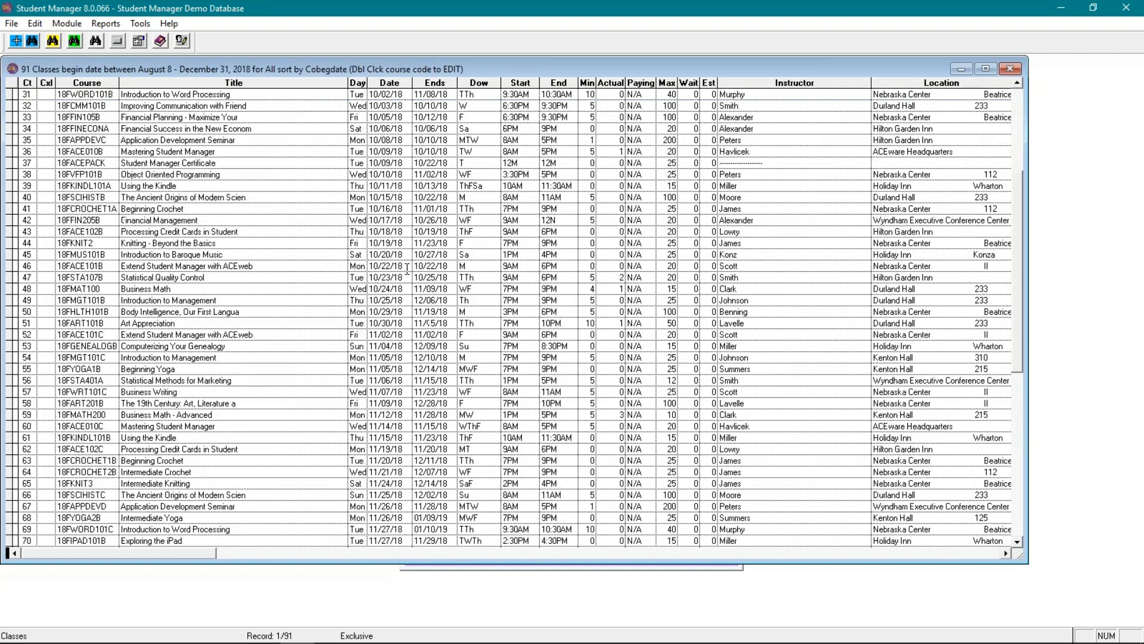
pyautogui.scroll(-4, 407, 272)
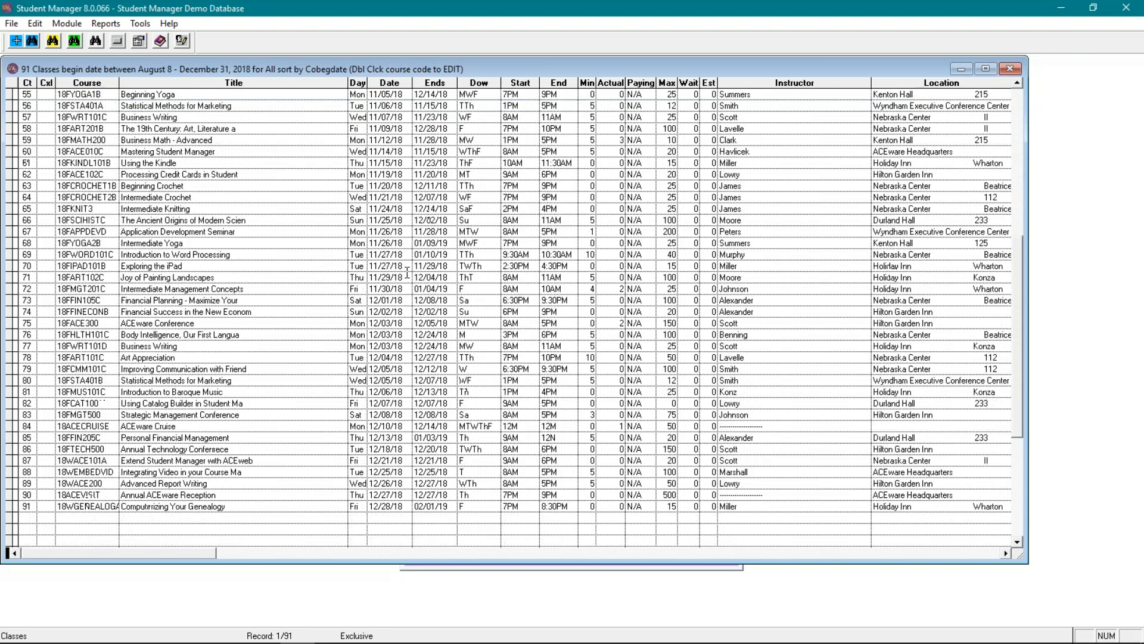
# - Review the on-screen enrollment list back up to its first course and close the list
pyautogui.scroll(7, 407, 273)
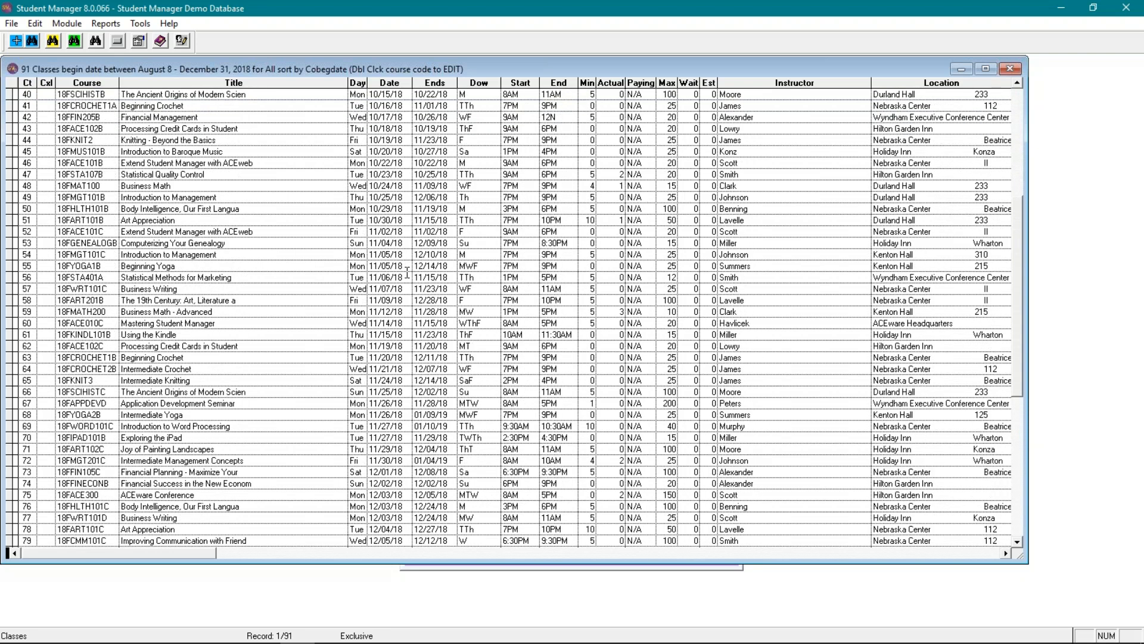
pyautogui.scroll(10, 407, 273)
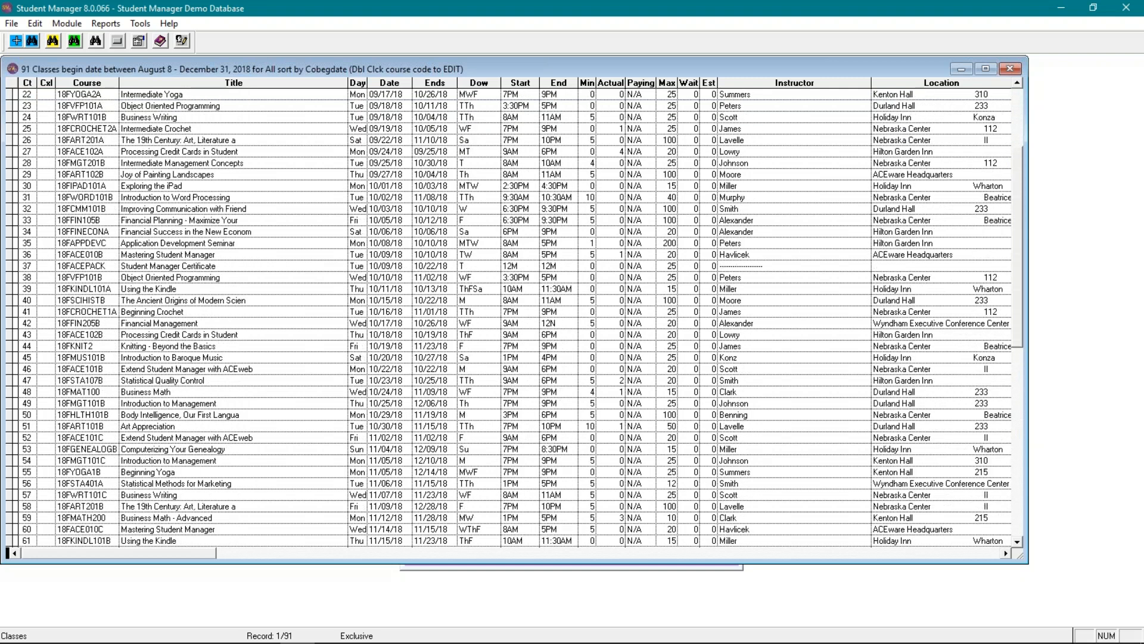
pyautogui.scroll(3, 406, 276)
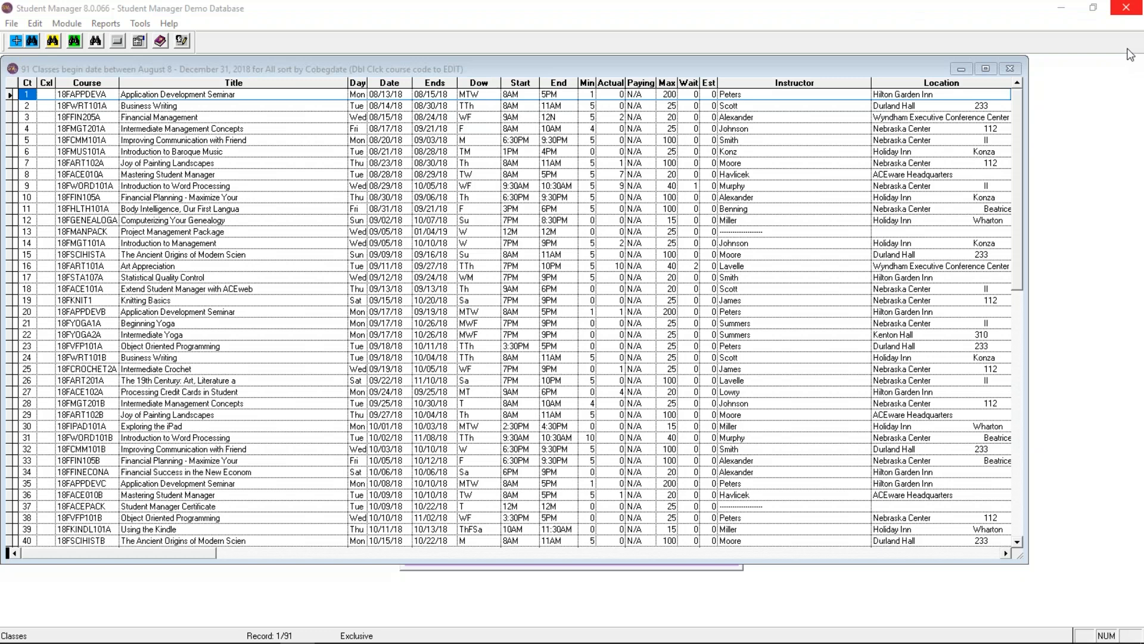
pyautogui.click(1012, 68)
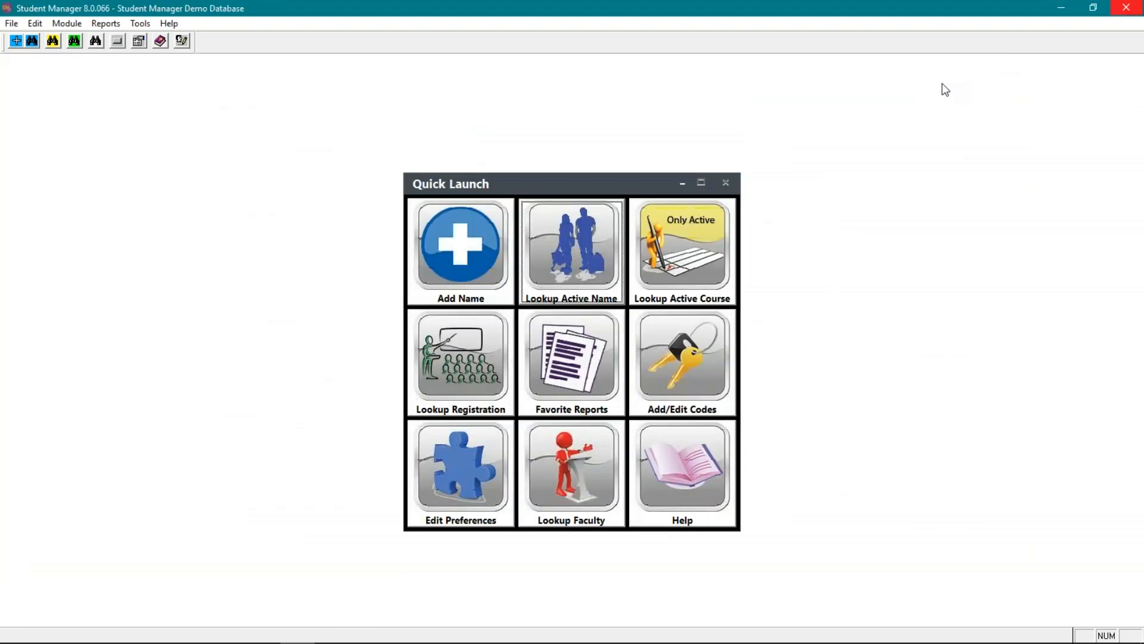
# - Run the enrollment quick list for begin dates 08/08/2018 to 12/31/2018 with Excel output, and close the resulting course list
pyautogui.press('F2')
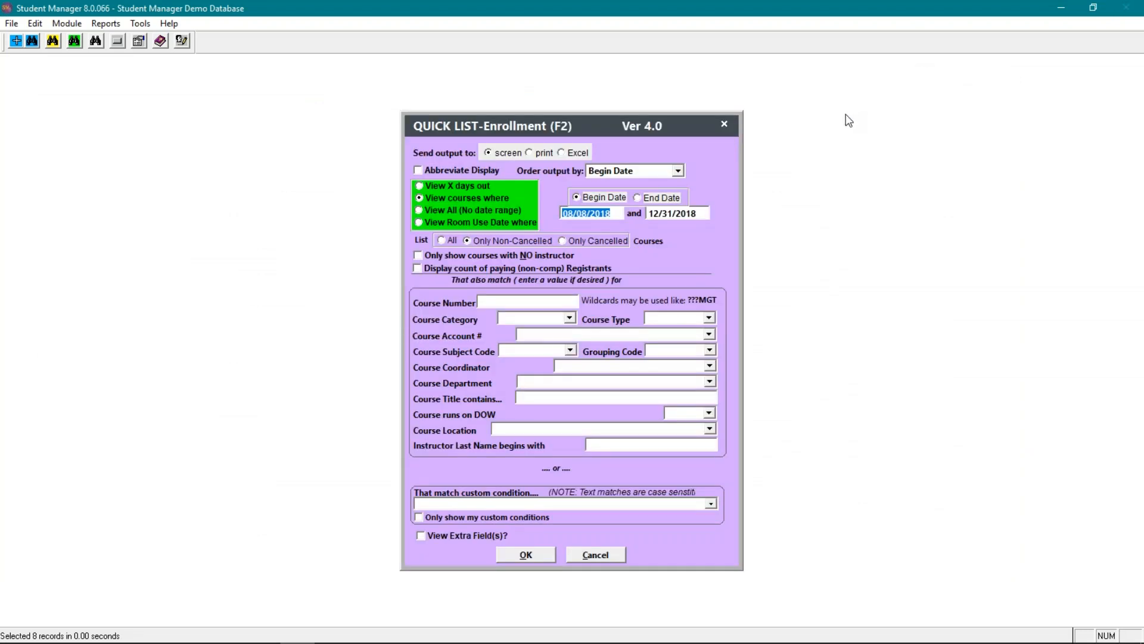
pyautogui.click(573, 154)
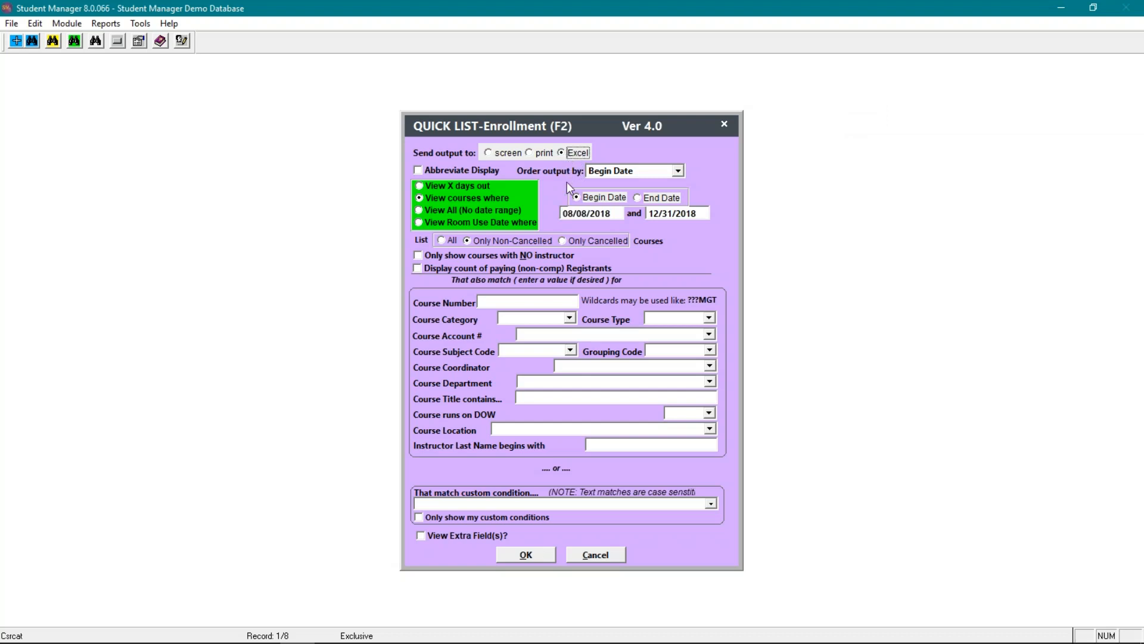
pyautogui.click(527, 554)
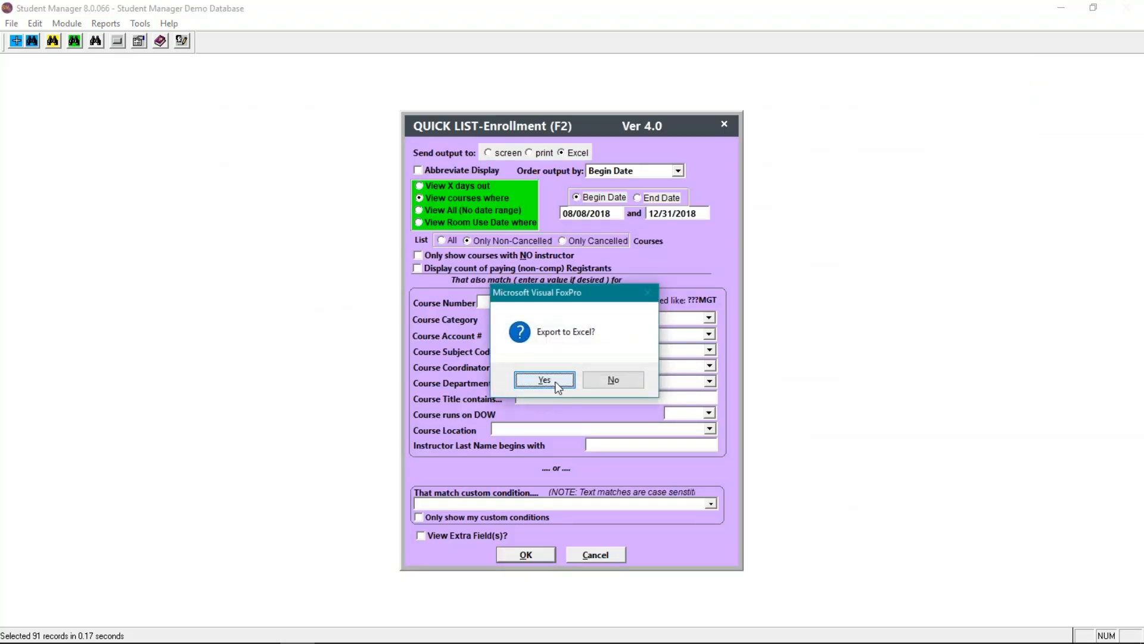
pyautogui.click(551, 379)
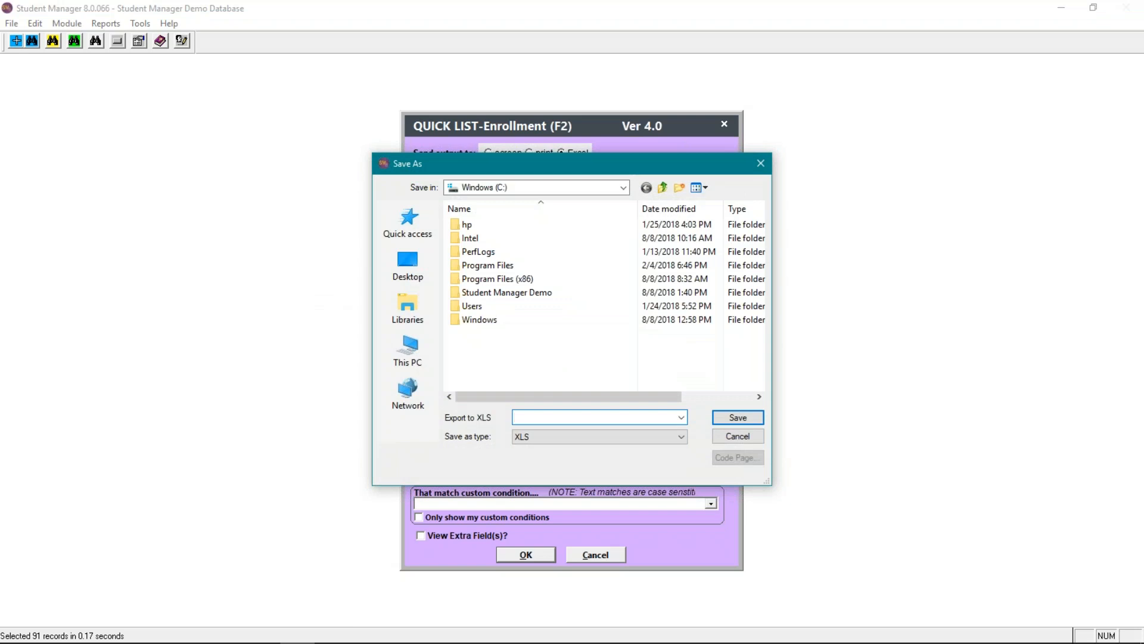
# - Save the enrollment list export as an XLS file named test in the Documents folder
pyautogui.write('test')
pyautogui.click(749, 420)
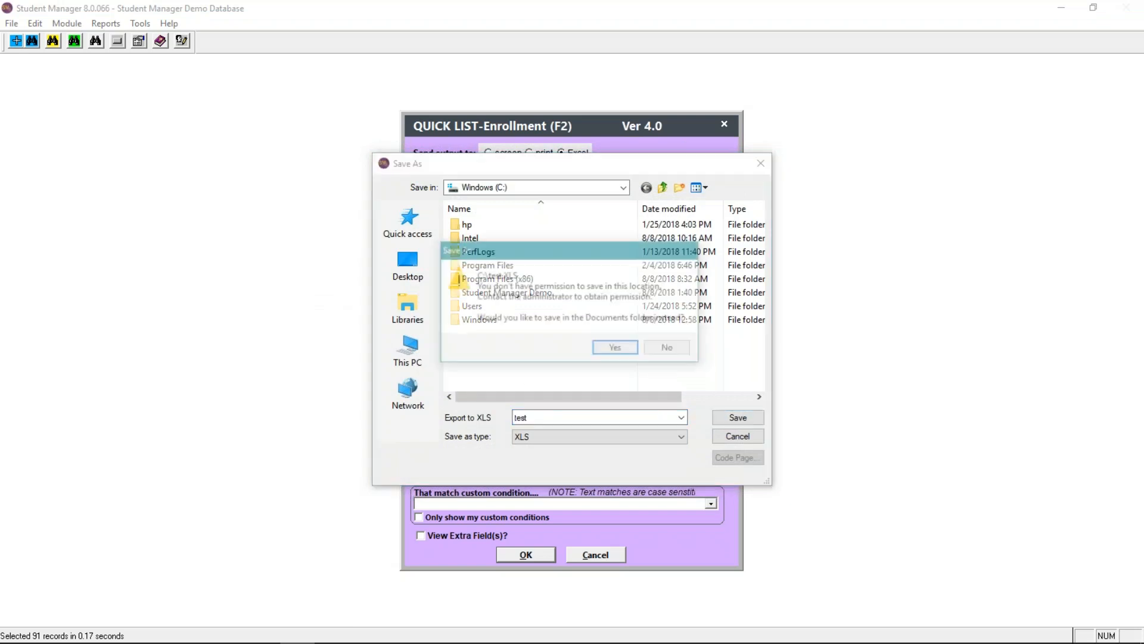
pyautogui.click(618, 349)
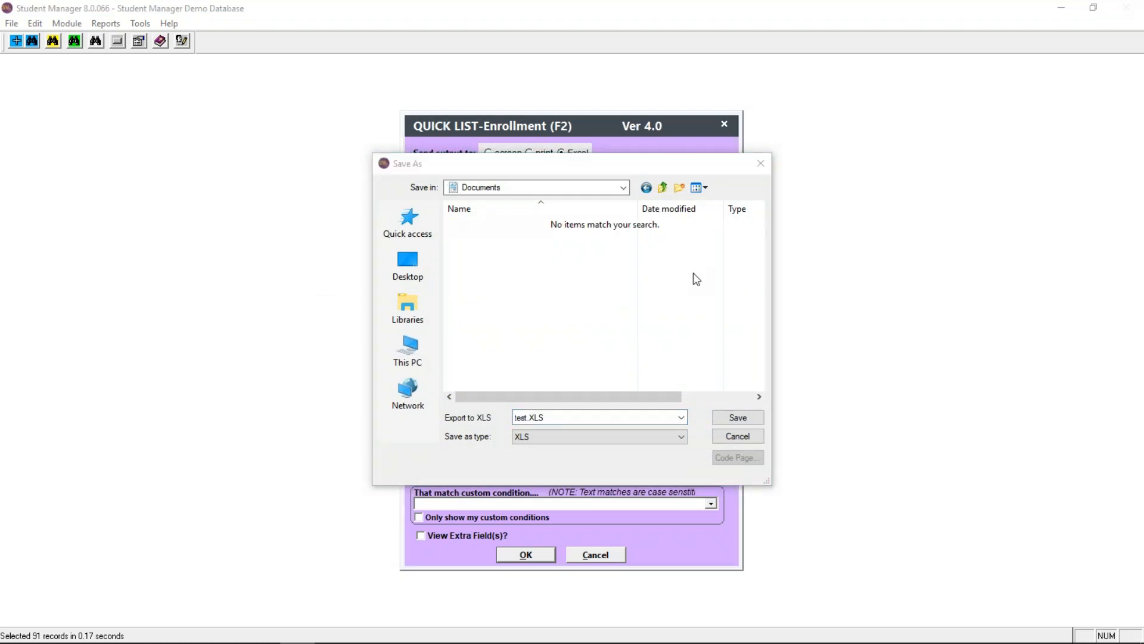
pyautogui.click(738, 417)
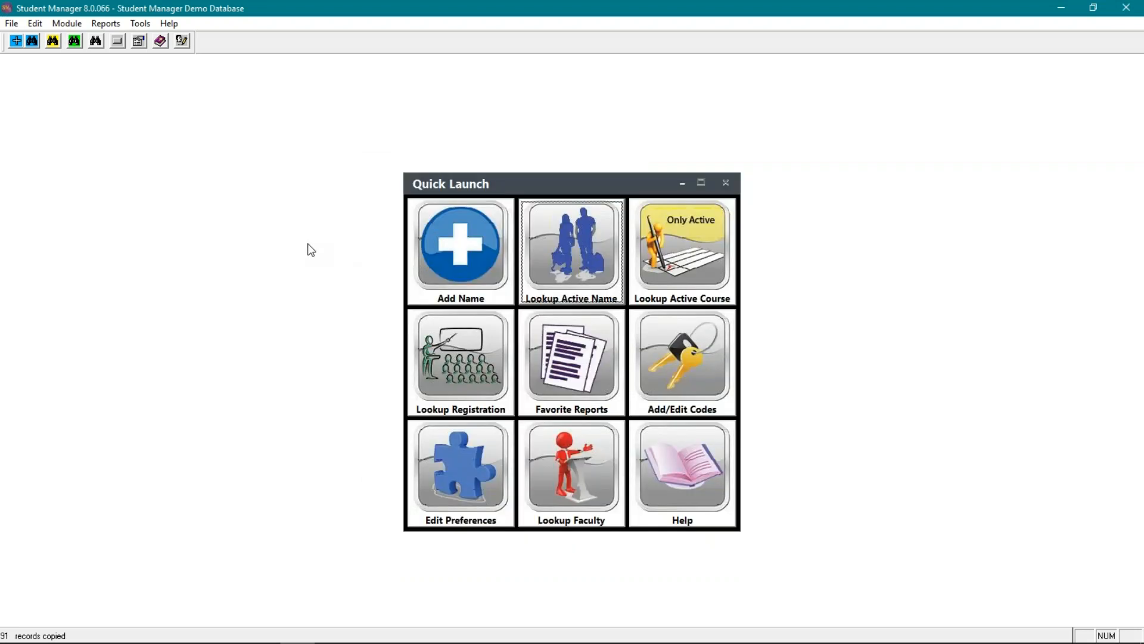
# - Open the Enrollment Report from the Courses module and cancel it
pyautogui.click(66, 25)
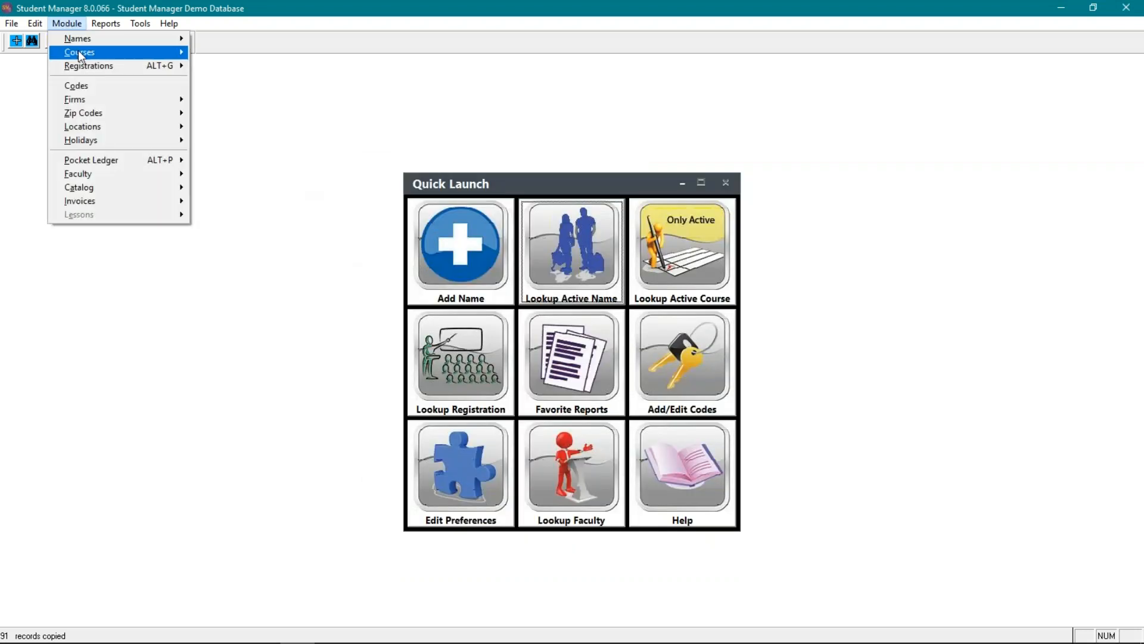
pyautogui.moveTo(81, 54)
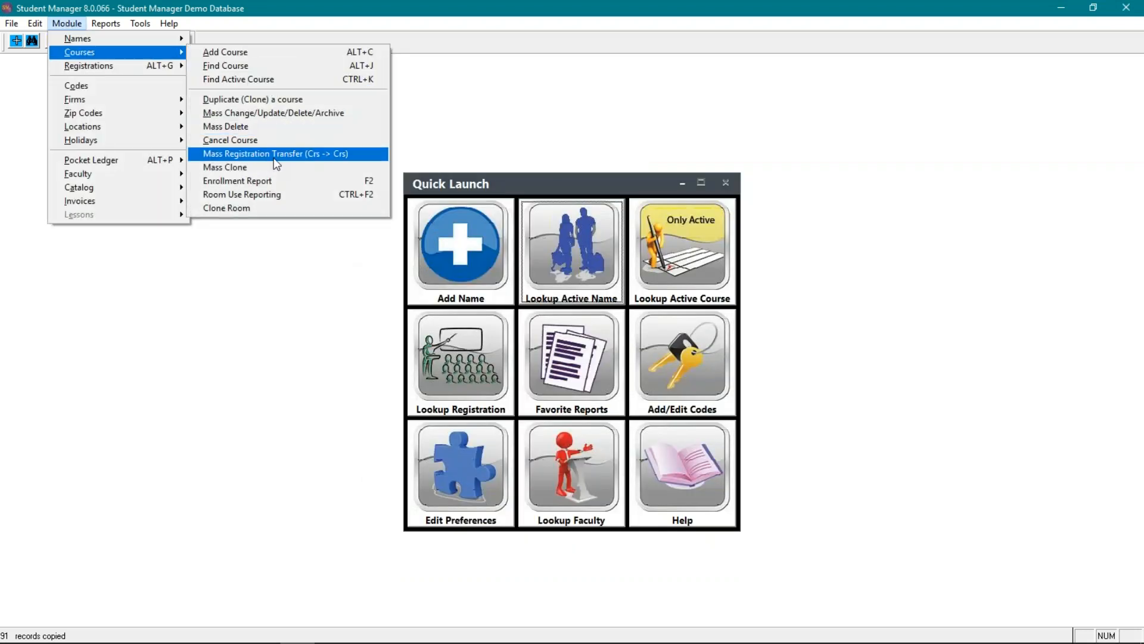
pyautogui.click(292, 184)
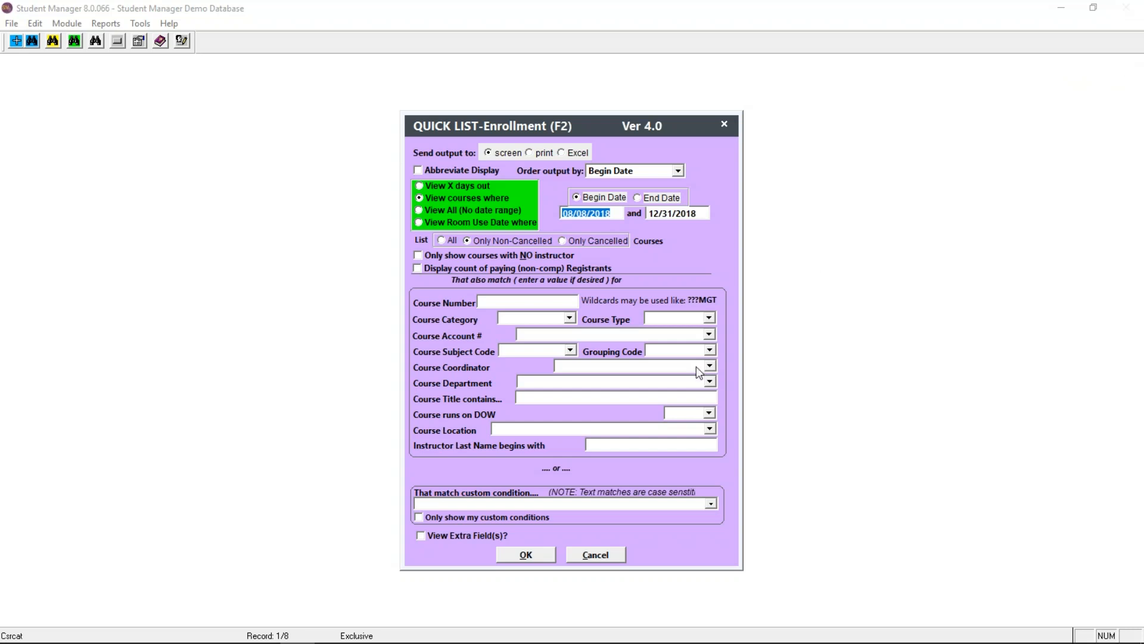
pyautogui.click(596, 554)
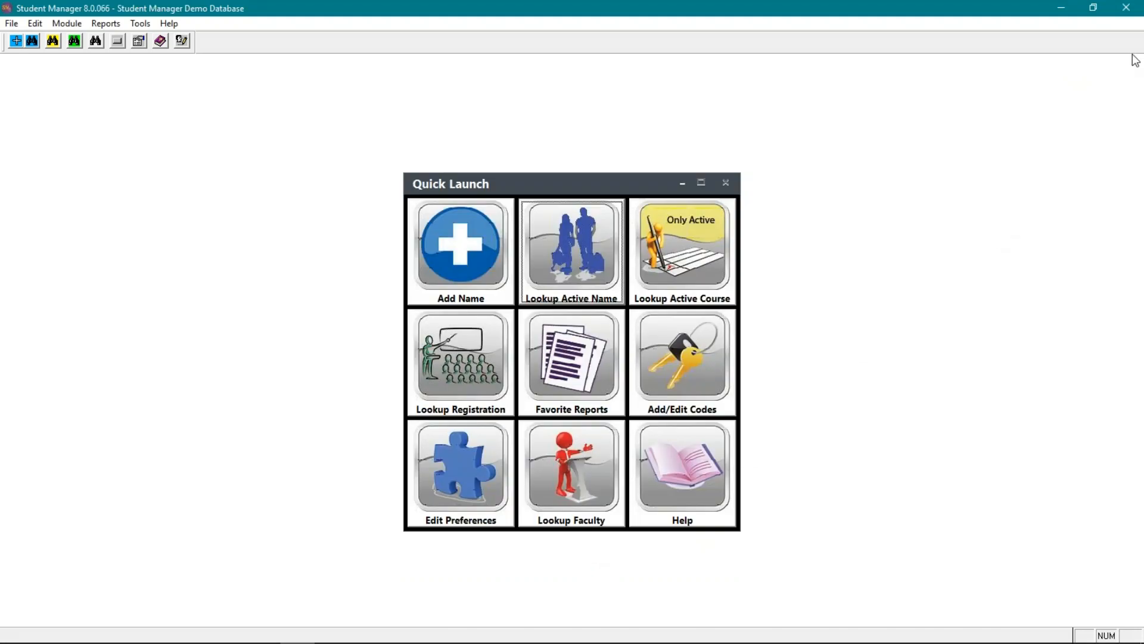
# - Display the keyboard shortcuts reference and review the available function keys and key combinations
pyautogui.press('F1')
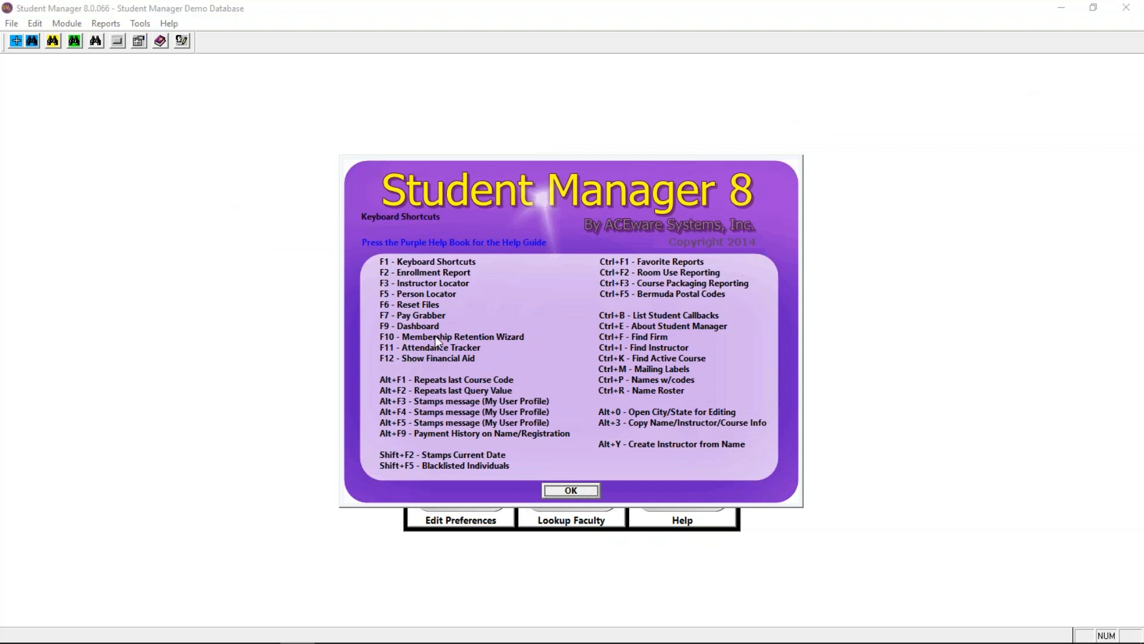
pyautogui.click(169, 22)
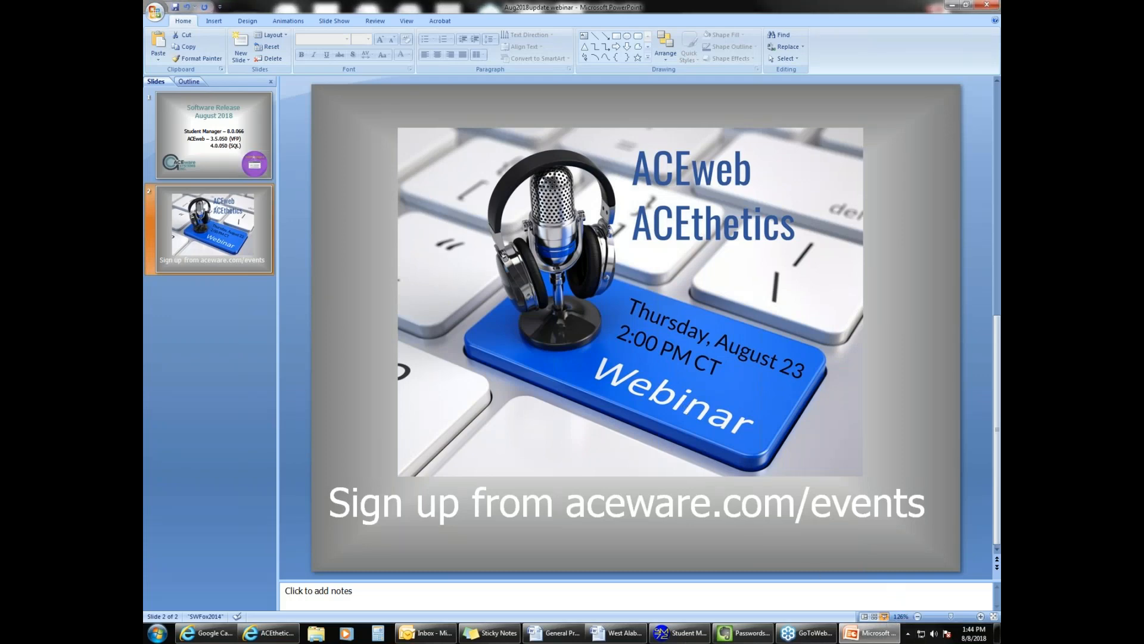
# - Present the ACEweb ACEthetics webinar slide full screen as a slide show in PowerPoint
pyautogui.click(885, 616)
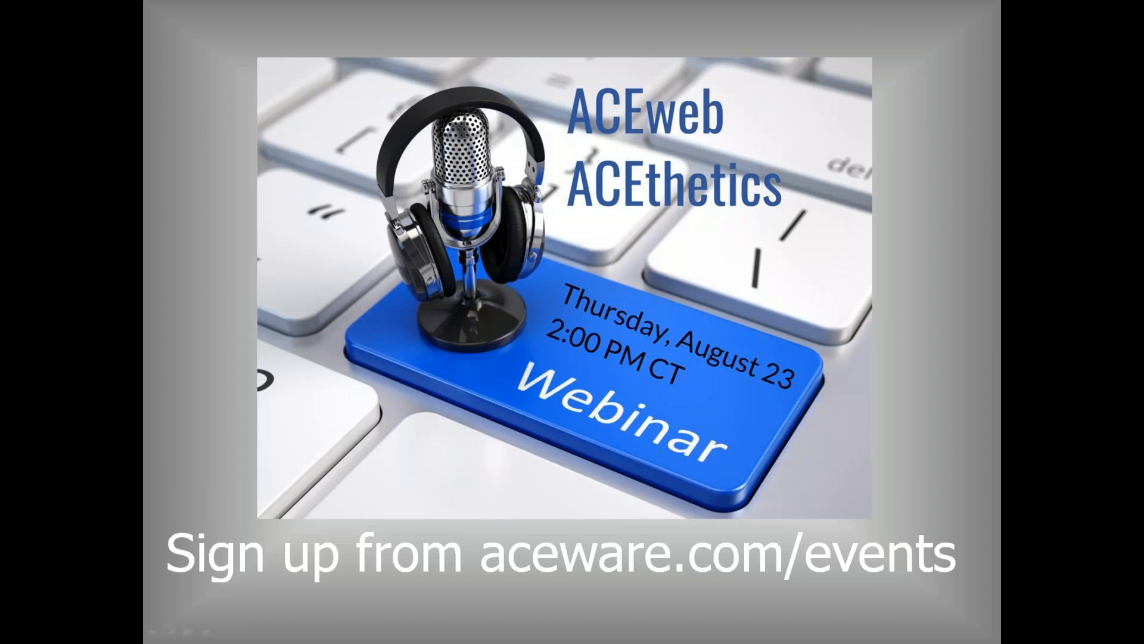
pyautogui.hotkey('alt', 'Tab')
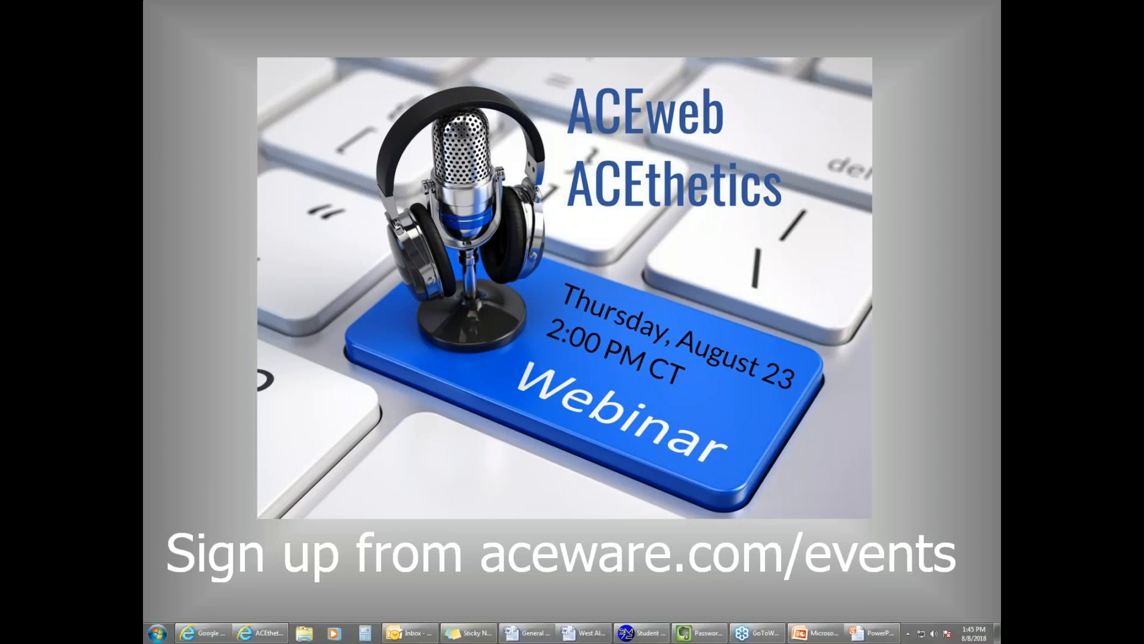